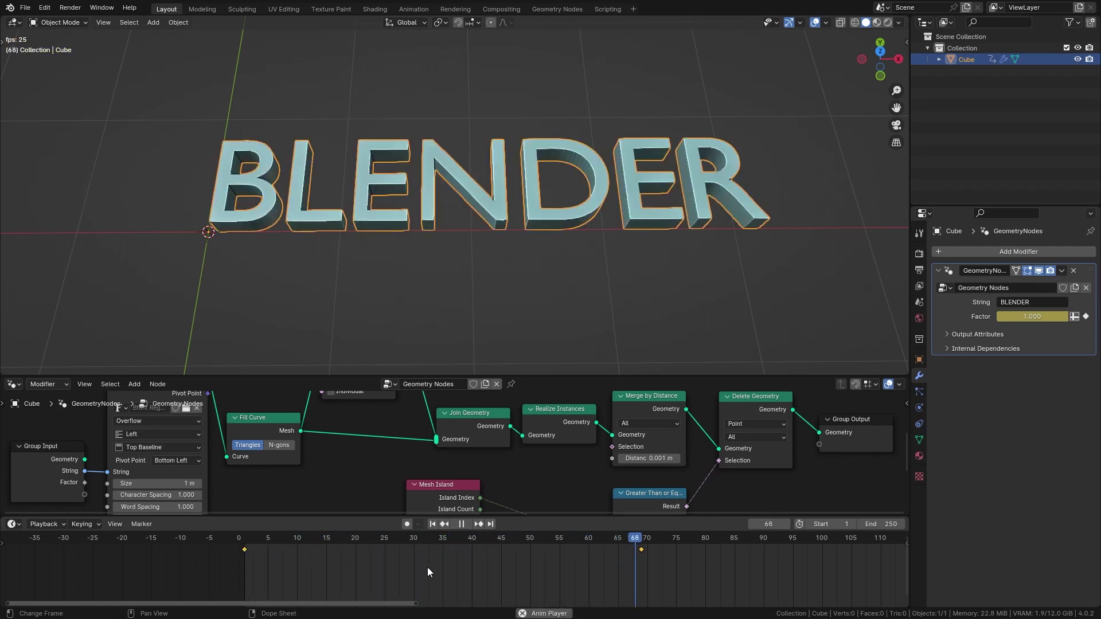
- Stop the playback of the finished BLENDER text animation and scrub back through the timeline to review it
key(space)
drag(659, 548, 186, 542)
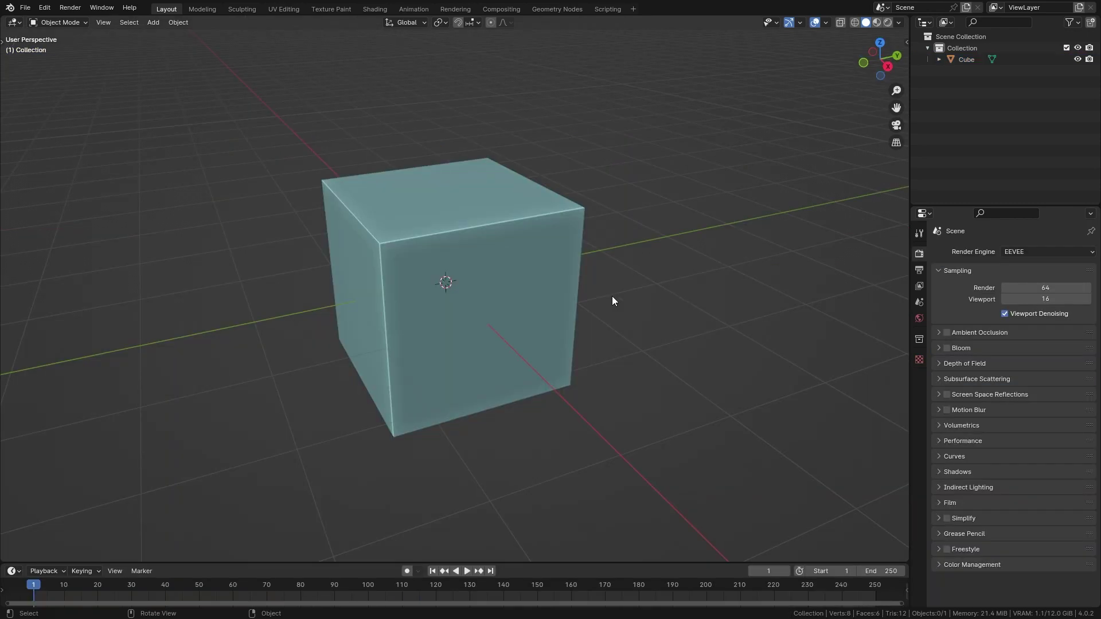
- Split the 3D viewport horizontally above a minimised timeline and switch the new lower area to the Geometry Node Editor
drag(271, 562, 271, 593)
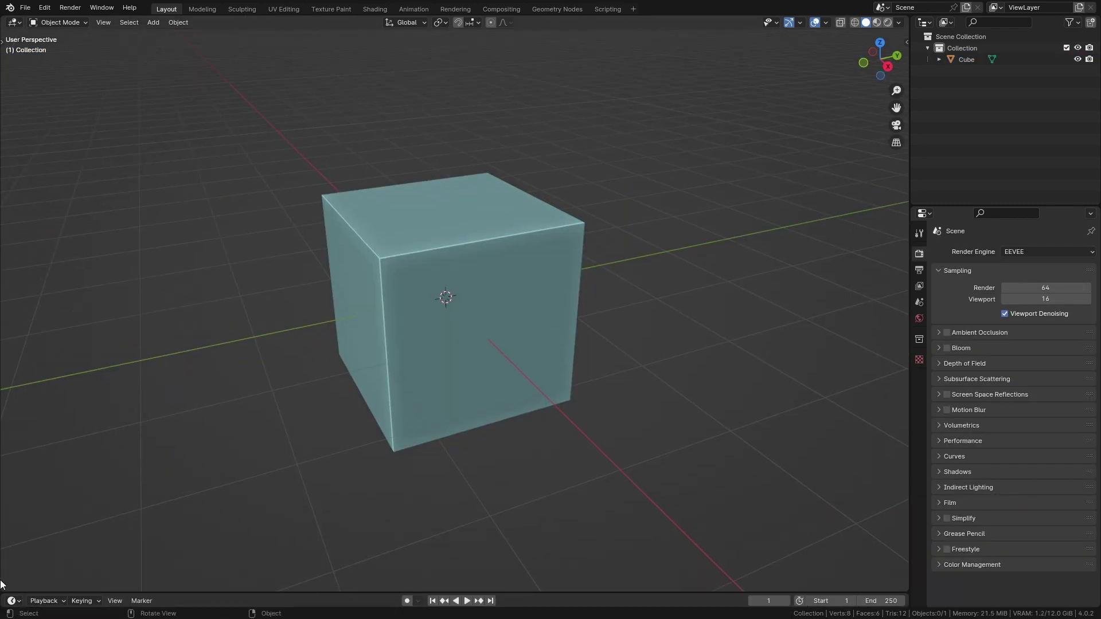
drag(3, 590, 34, 348)
click(14, 355)
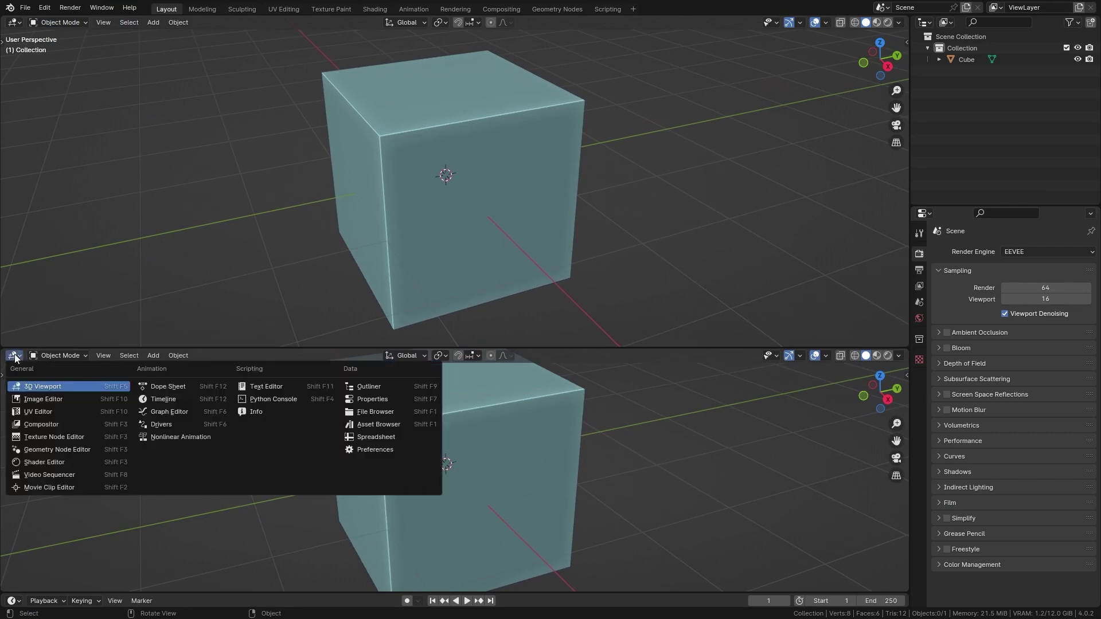
click(52, 453)
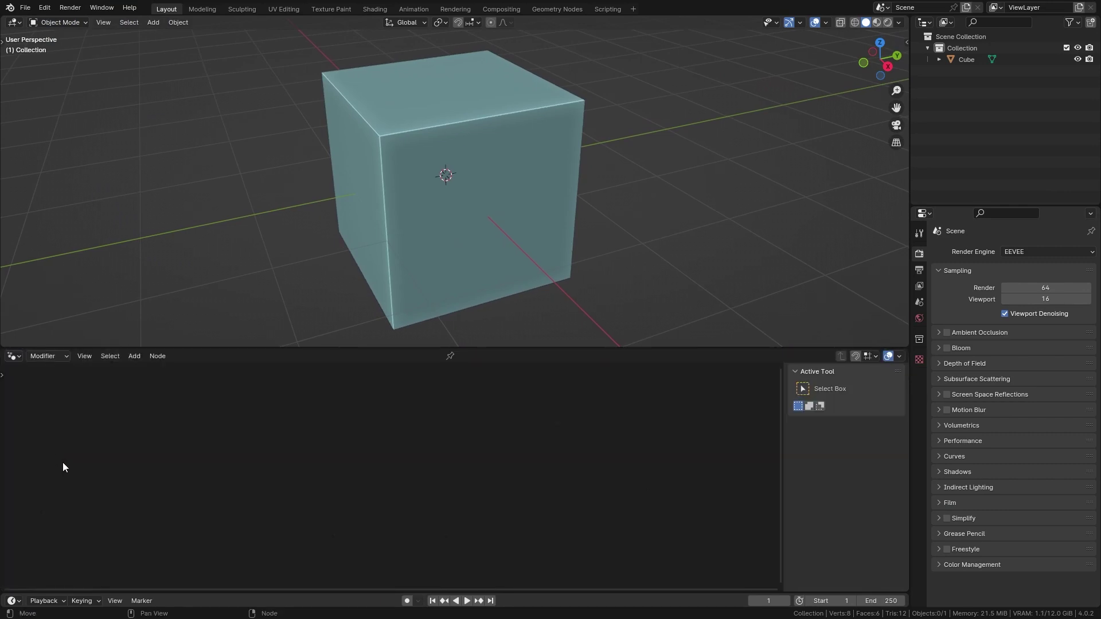
- Select the cube and create a new geometry node tree for it
click(479, 141)
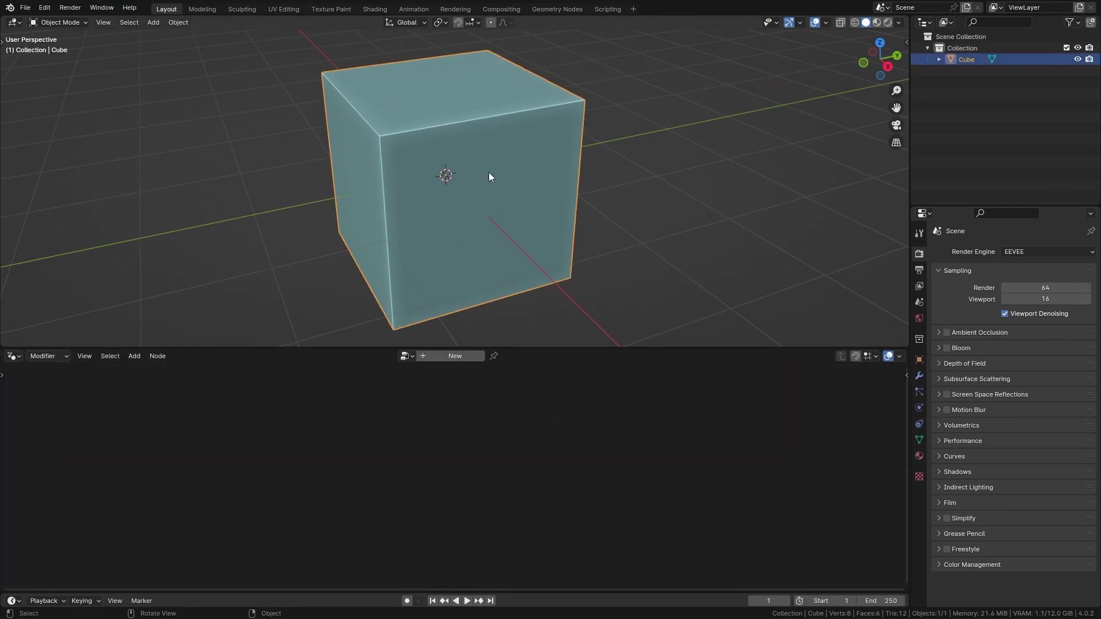
click(442, 357)
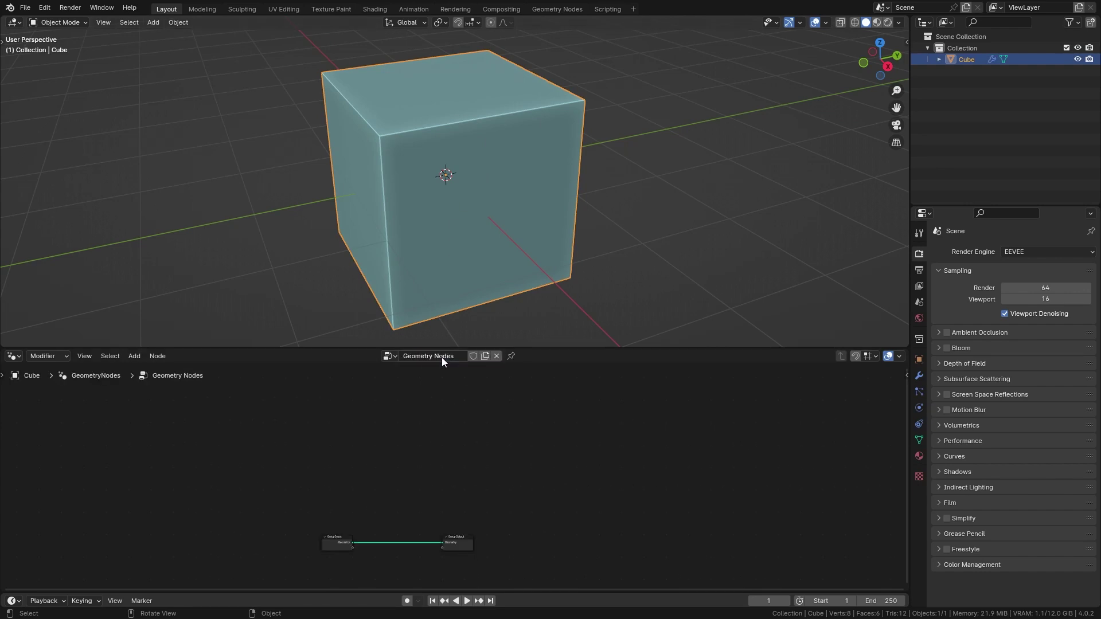
scroll(405, 497, up, 2)
key(Home)
scroll(493, 445, up, 2)
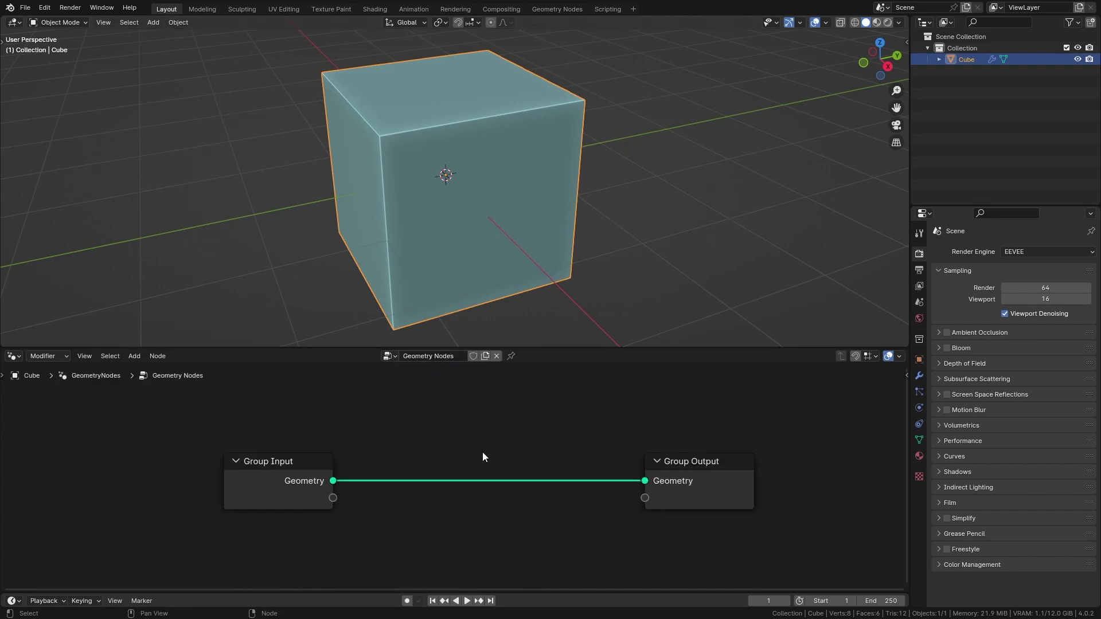
- Add a String to Curves node and connect its Curve Instances output to the Group Output's Geometry in place of the cube
scroll(626, 443, up, 1)
drag(675, 461, 355, 431)
key(shift+a)
text(stringe)
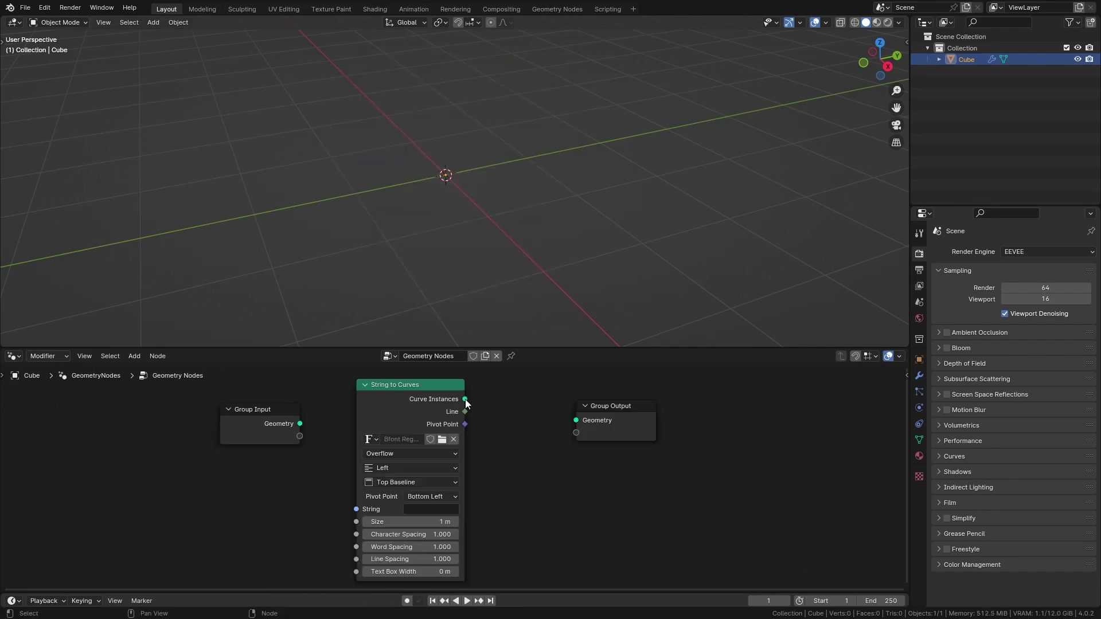
drag(465, 400, 574, 421)
- Set the String value of the String to Curves node to BLENDER and look at the text straight from the top
click(427, 510)
text(BLENDER)
key(Return)
key(KP_7)
scroll(785, 159, down, 2)
shift+middle_drag(786, 159, 507, 234)
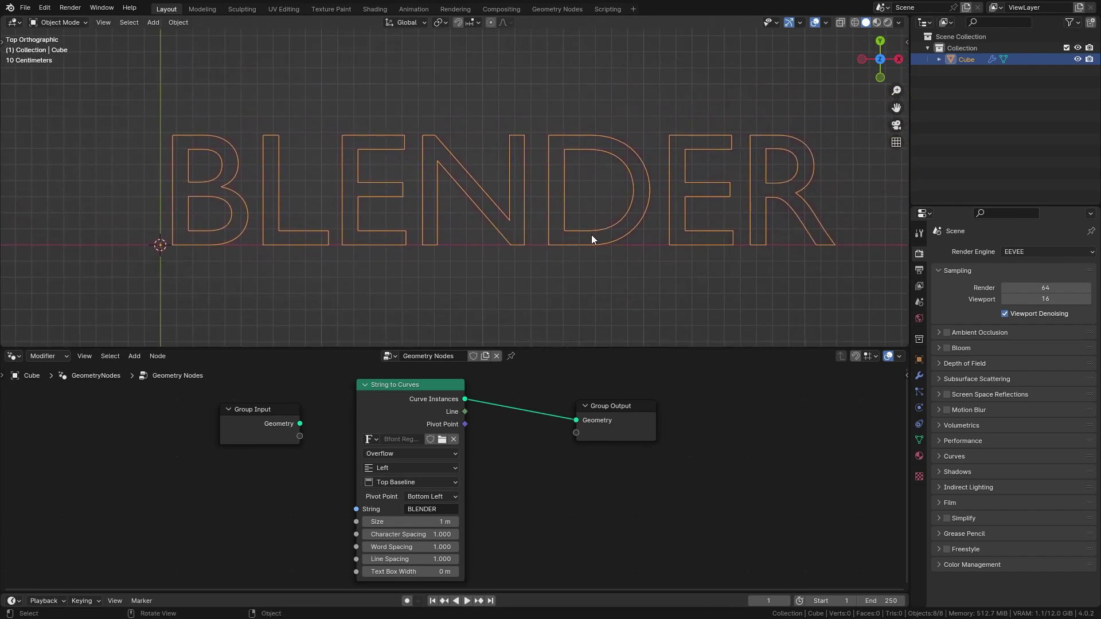
- Expose the String input of String to Curves as a modifier parameter by linking it to the Group Input node
click(920, 377)
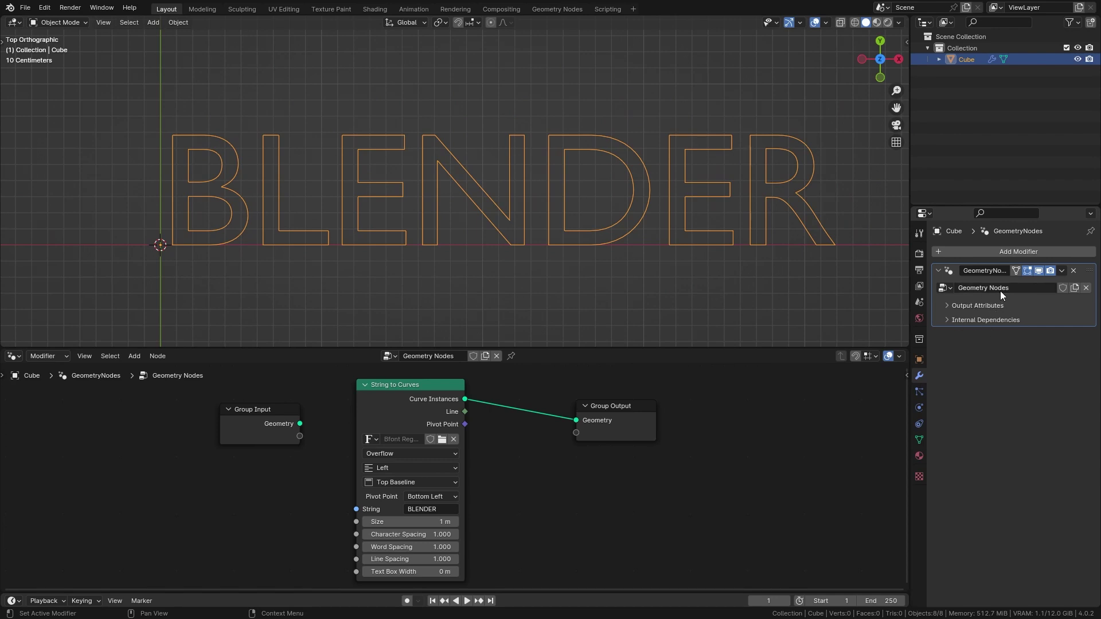
drag(280, 441, 226, 443)
drag(355, 508, 248, 437)
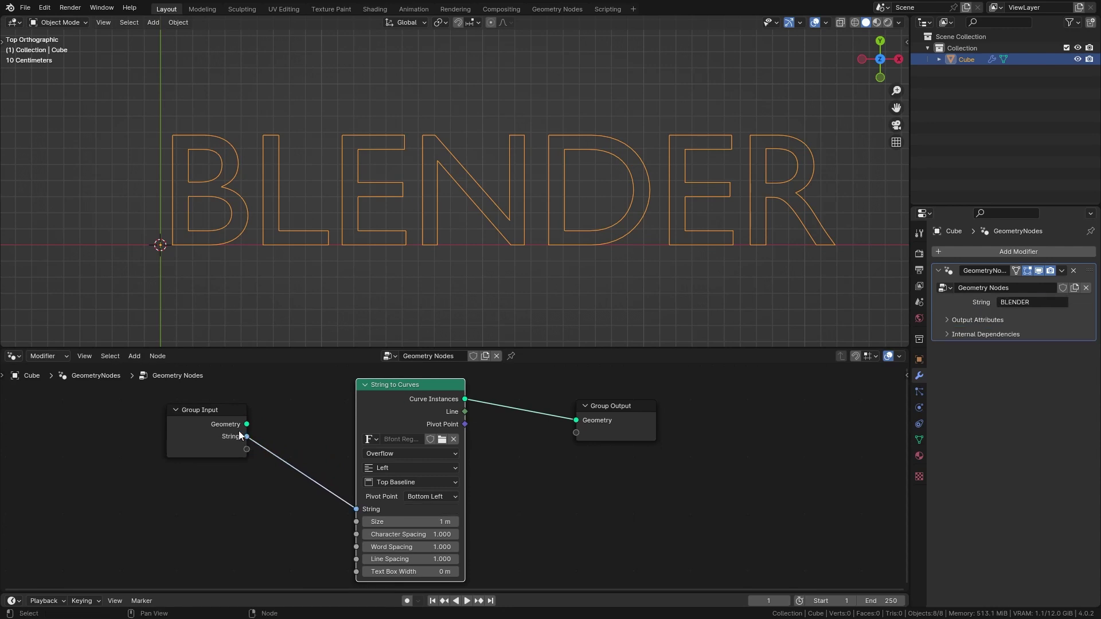
- Try the word "text" as the modifier's String value, and undo the change
click(1026, 305)
text(text)
key(Return)
click(1027, 303)
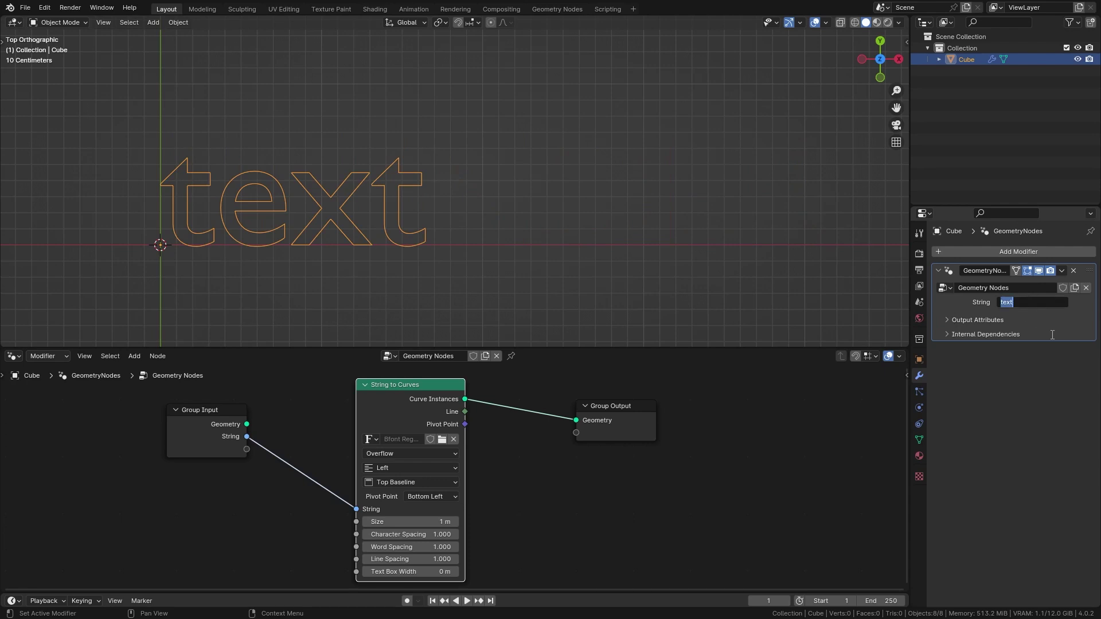
key(Escape)
key(ctrl+z)
- Insert a Fill Curve node on the link between String to Curves and Group Output
middle_drag(640, 259, 577, 204)
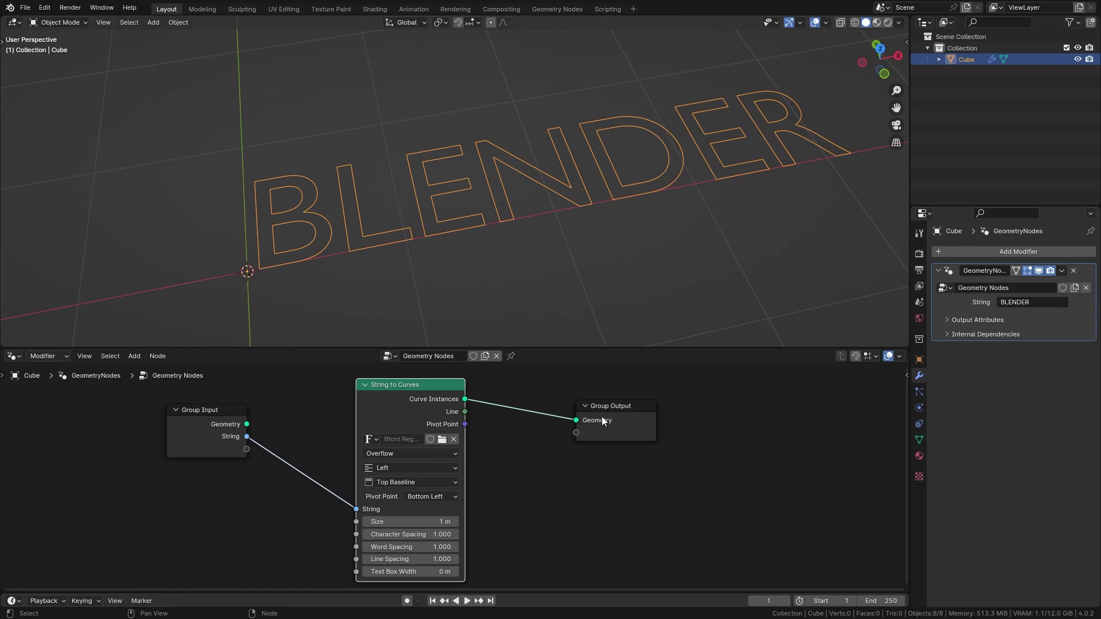
drag(604, 422, 659, 435)
key(shift+a)
text(f)
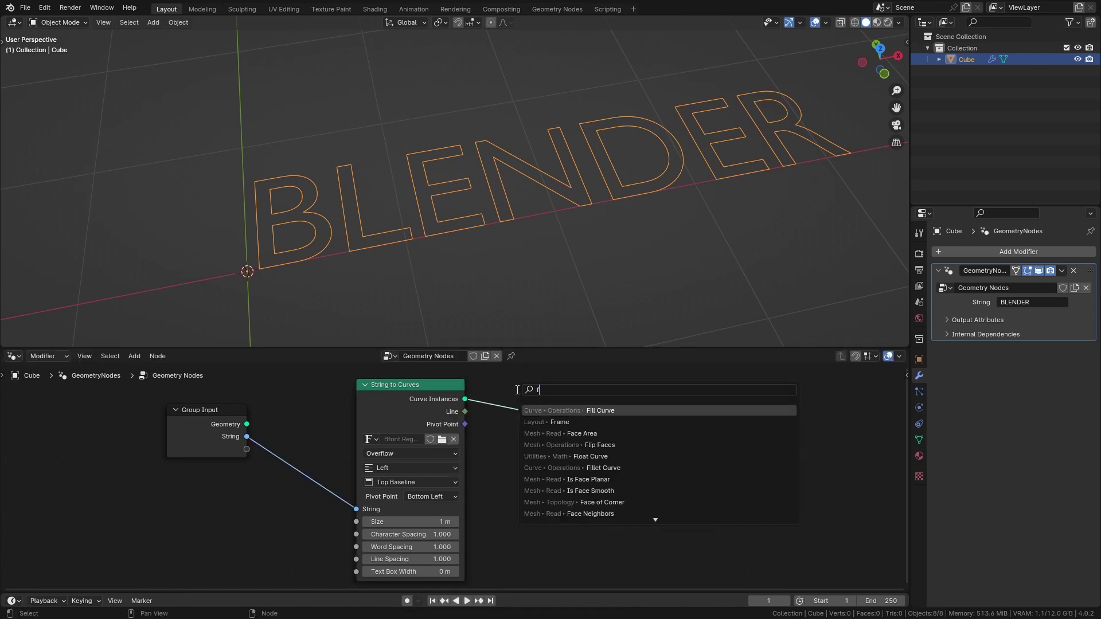
text(ill)
key(Return)
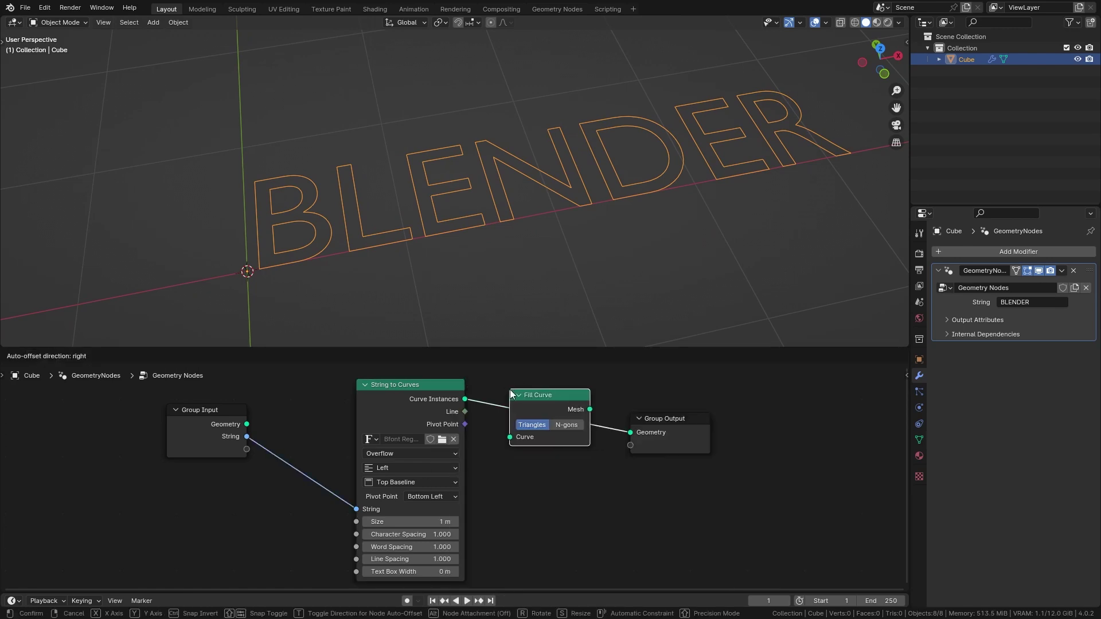
click(508, 389)
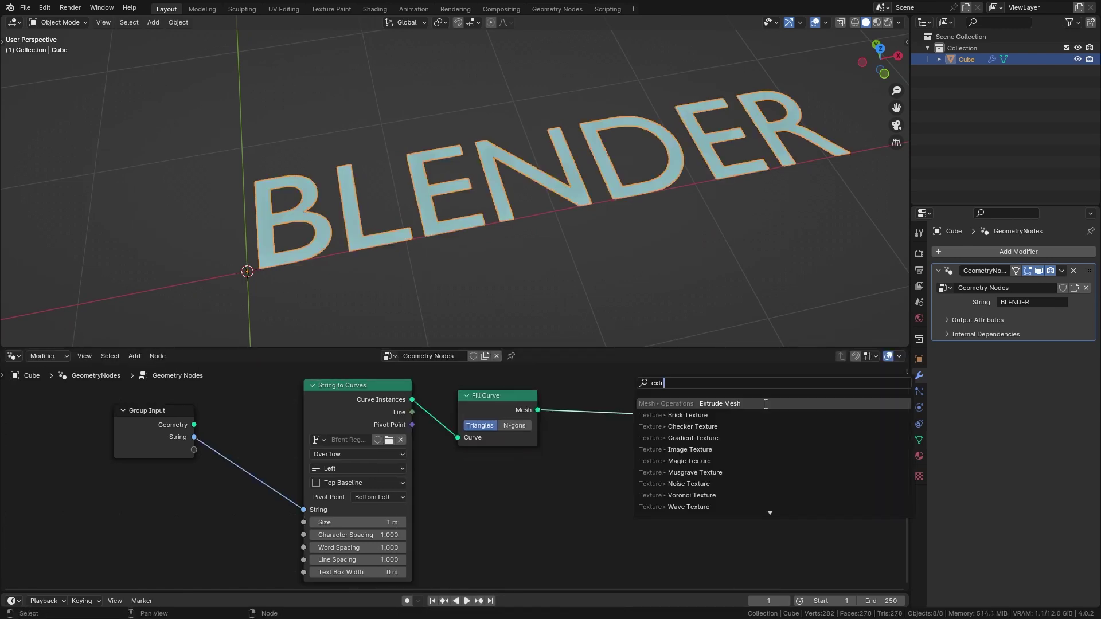
- Insert an Extrude Mesh node after Fill Curve and set its Offset Scale to 0.2
key(Return)
click(611, 378)
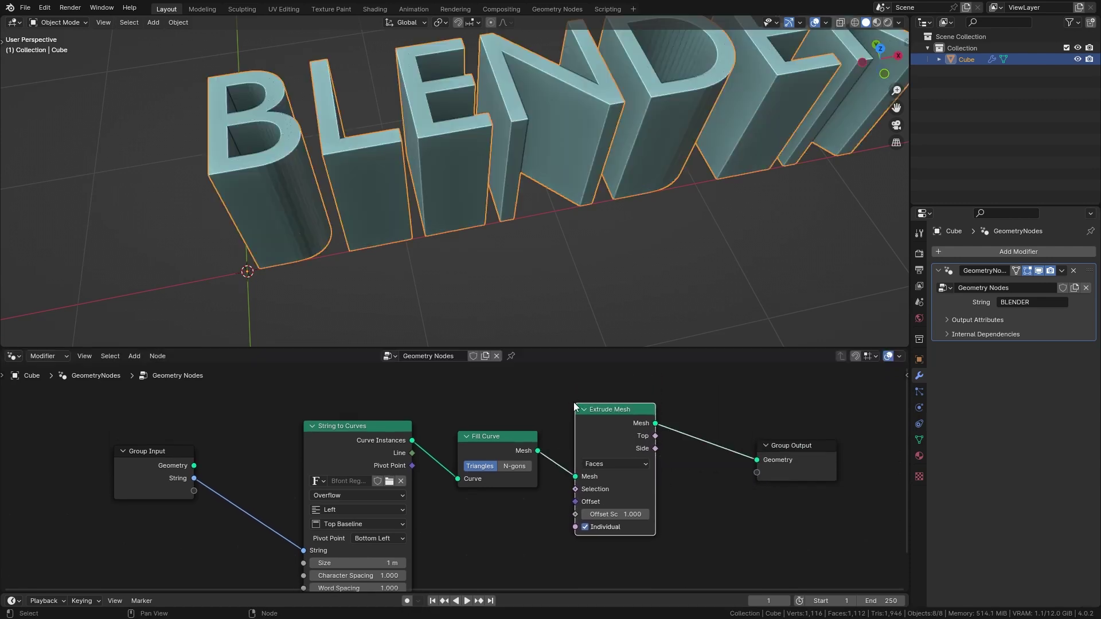
middle_drag(362, 173, 472, 201)
click(618, 514)
key(BackSpace)
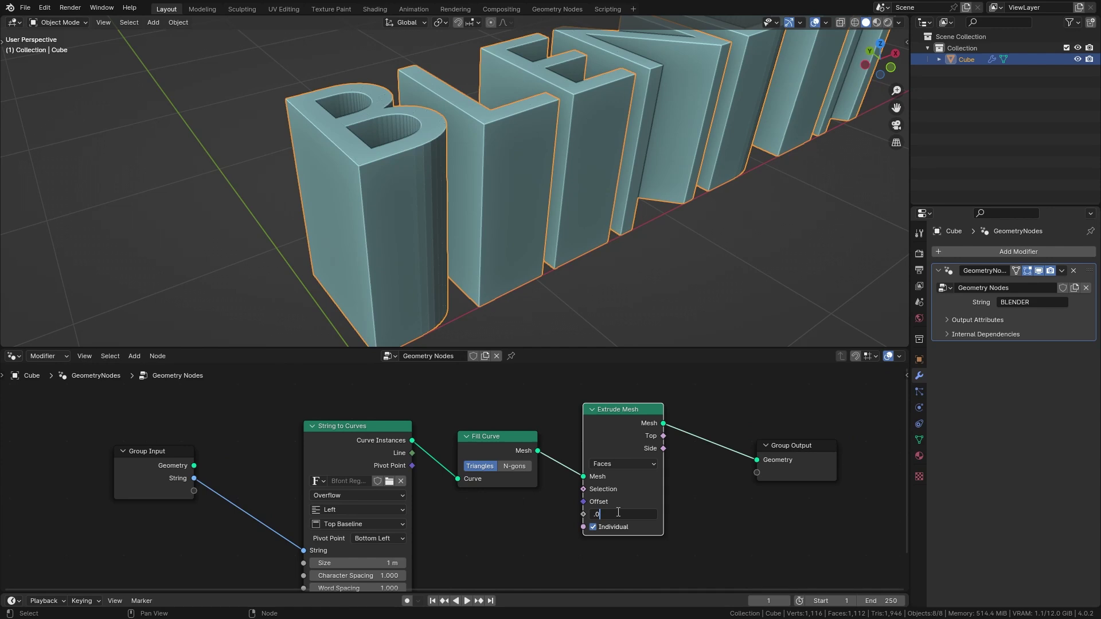
text(.2)
key(Return)
- Turn off the Individual option of the Extrude Mesh node
middle_drag(374, 201, 504, 181)
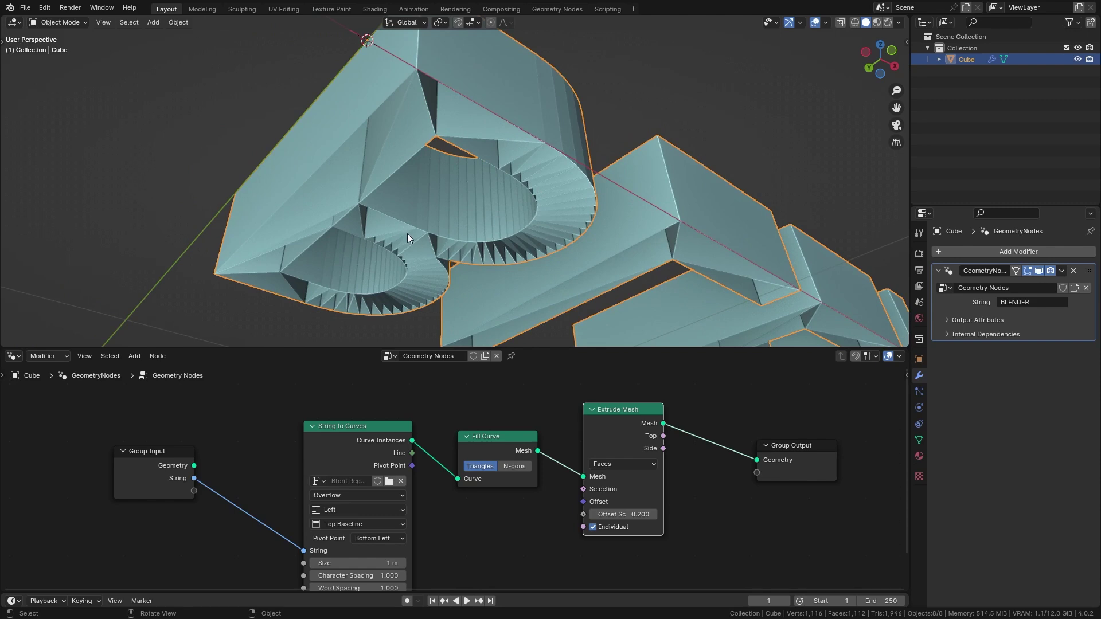
click(593, 527)
middle_drag(469, 166, 543, 156)
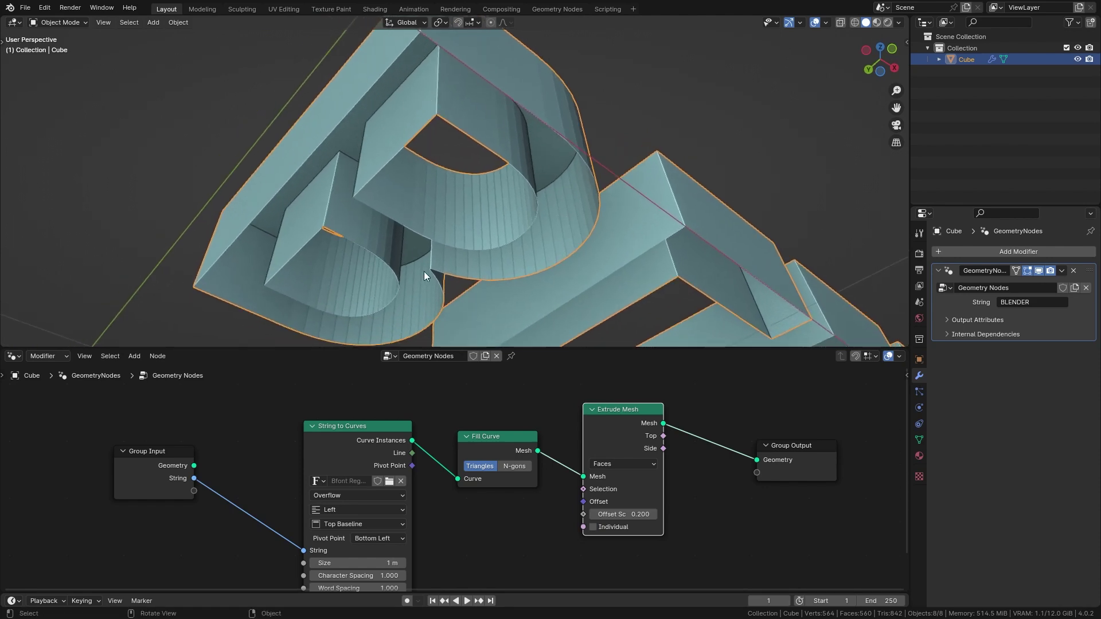
- Insert a Join Geometry node after Extrude Mesh and also feed the Fill Curve mesh into it to close the letters' backs
drag(615, 411, 607, 364)
scroll(644, 528, down, 1)
middle_drag(644, 527, 585, 526)
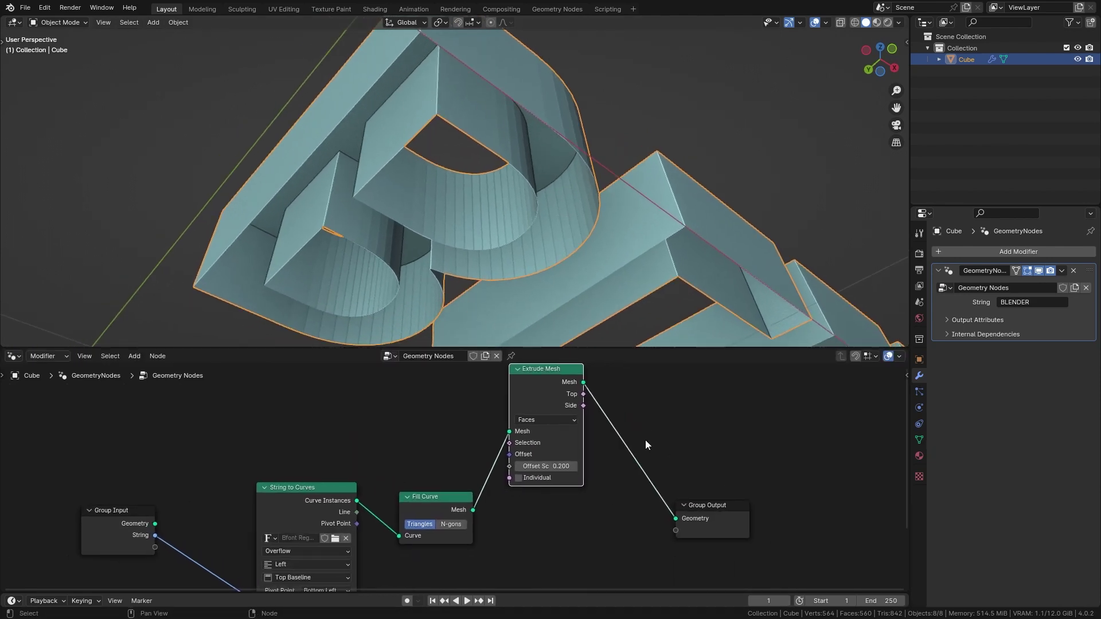
key(shift+a)
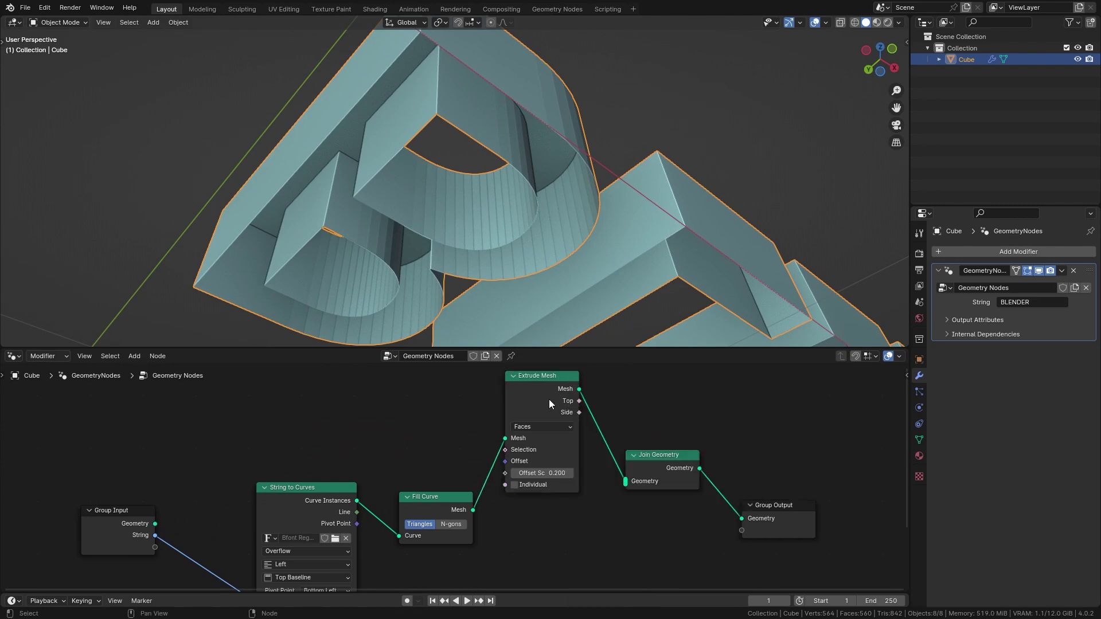
drag(543, 390, 545, 390)
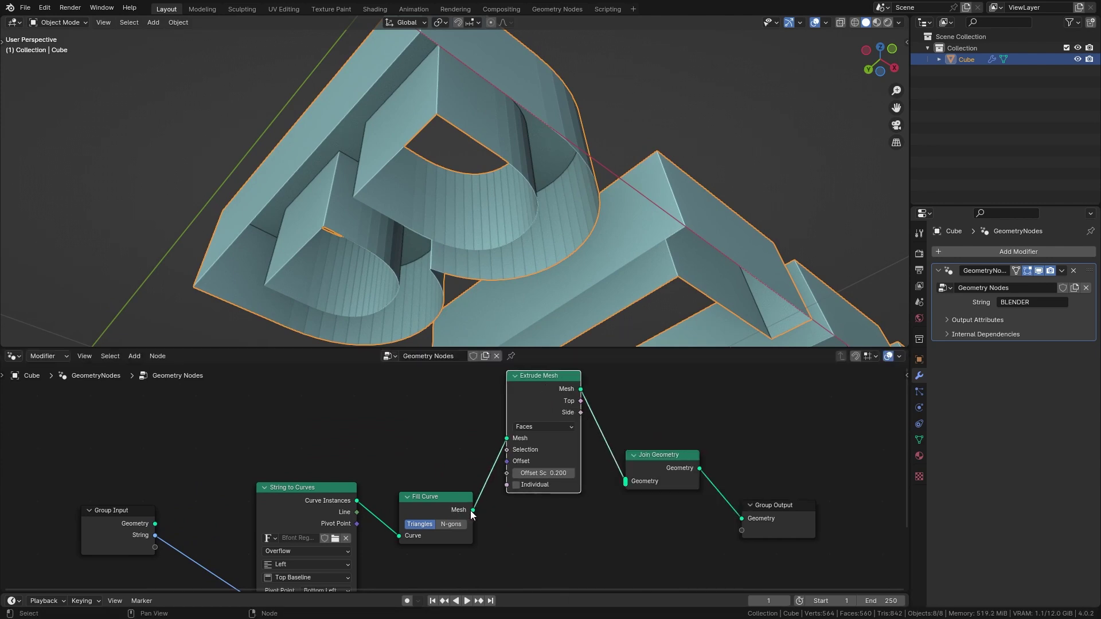
drag(471, 510, 621, 487)
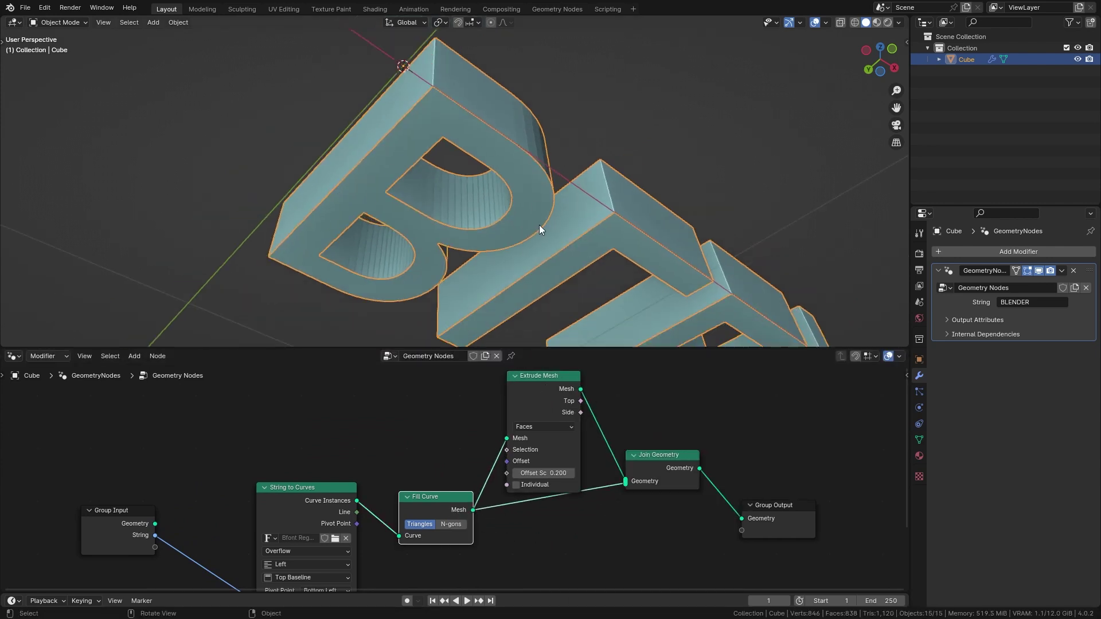
middle_drag(539, 225, 532, 178)
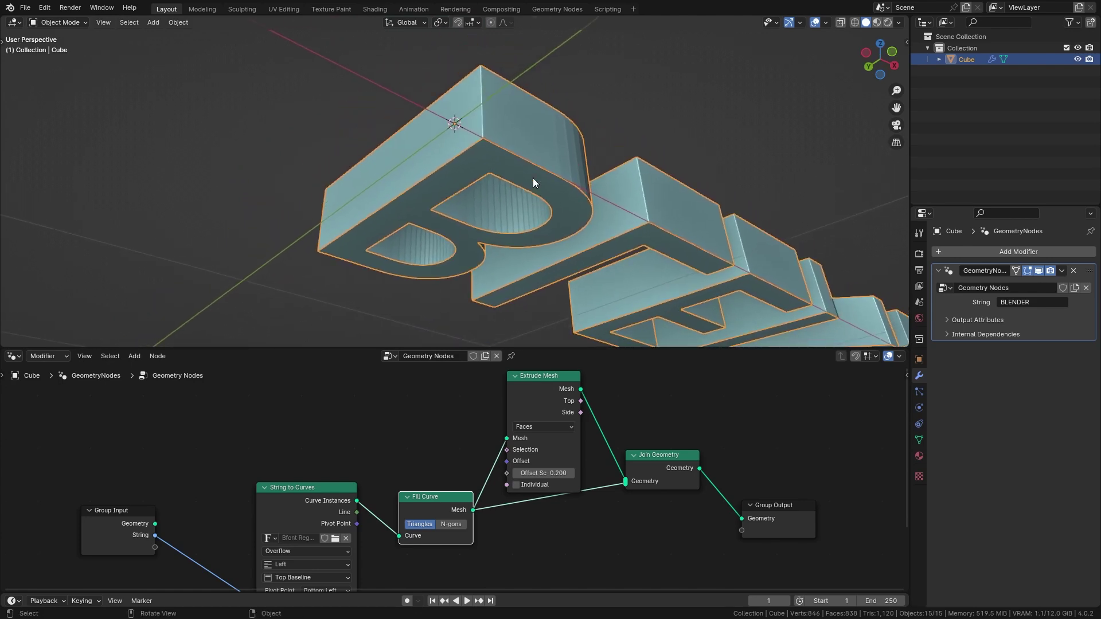
- Insert a Merge by Distance node between Join Geometry and Group Output
middle_drag(731, 522, 571, 498)
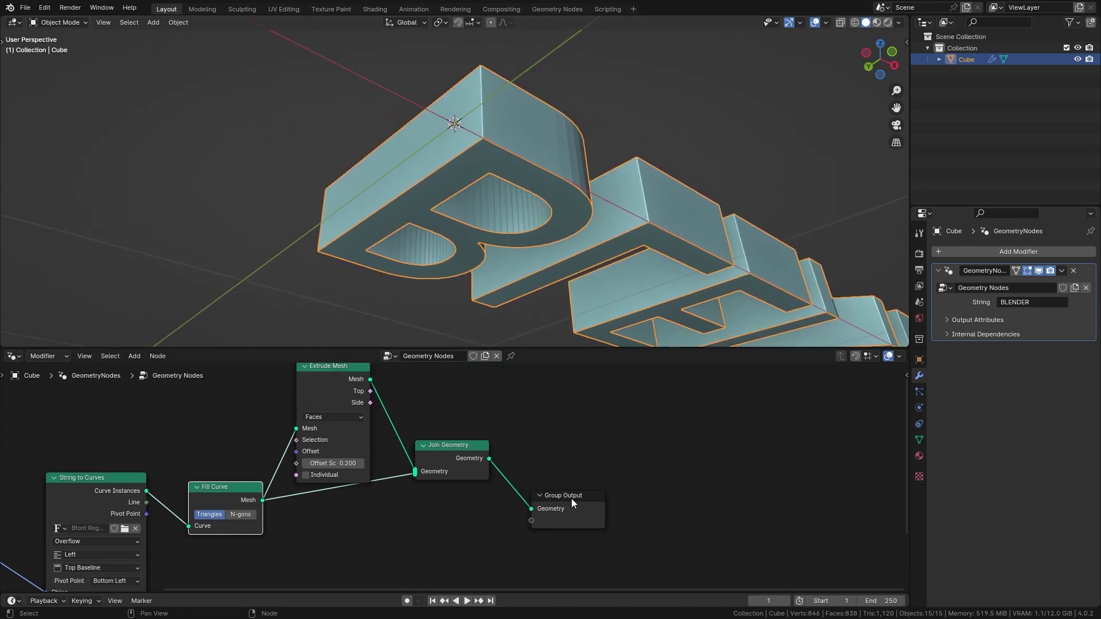
drag(571, 498, 734, 469)
key(shift+a)
click(541, 393)
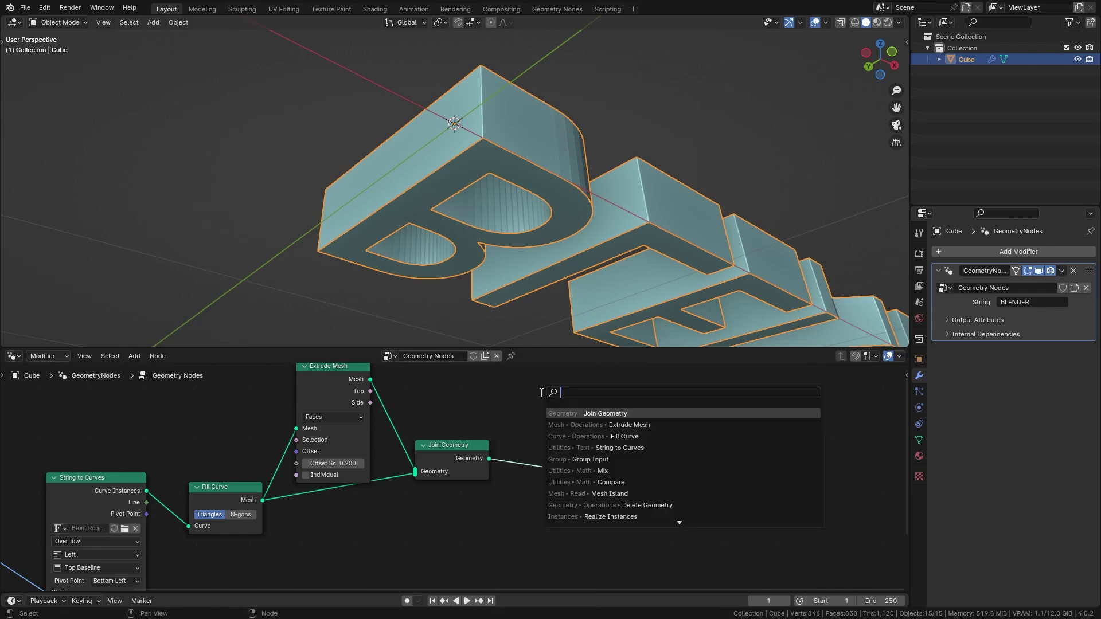
text(merge)
key(Return)
click(624, 442)
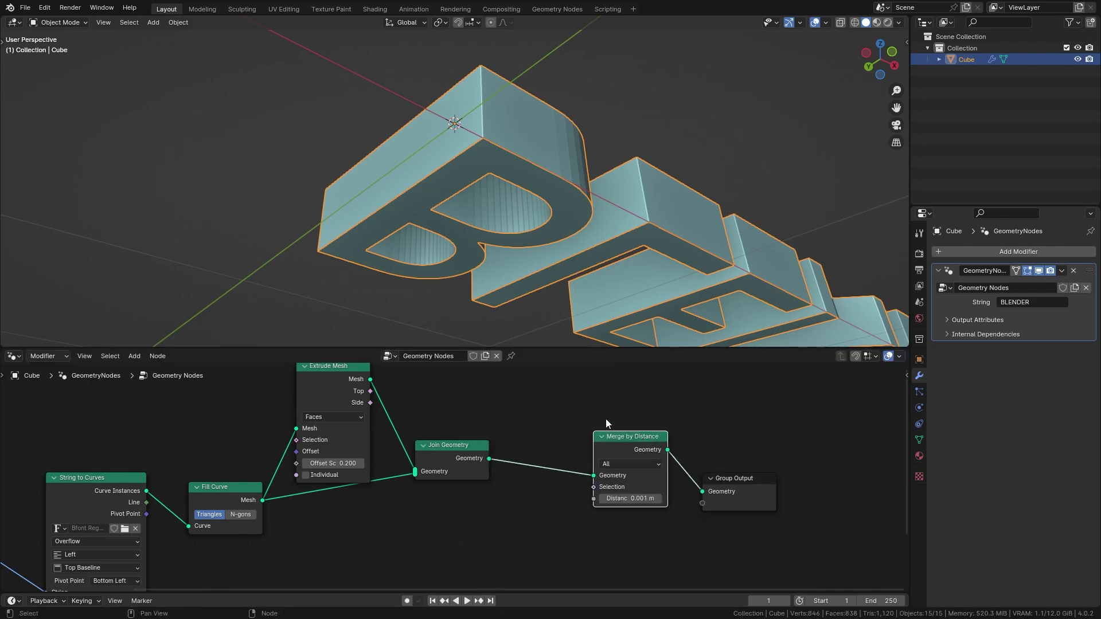
- Insert a Realize Instances node between Join Geometry and Merge by Distance
key(shift+a)
click(528, 389)
text(rela)
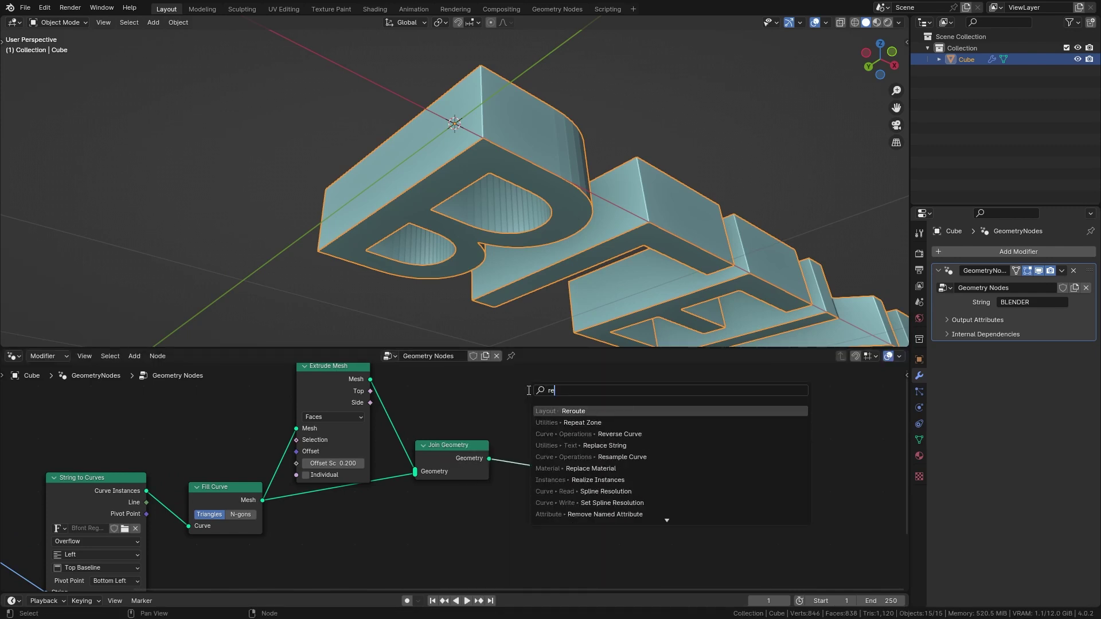
key(BackSpace)
key(BackSpace)
key(BackSpace)
key(Return)
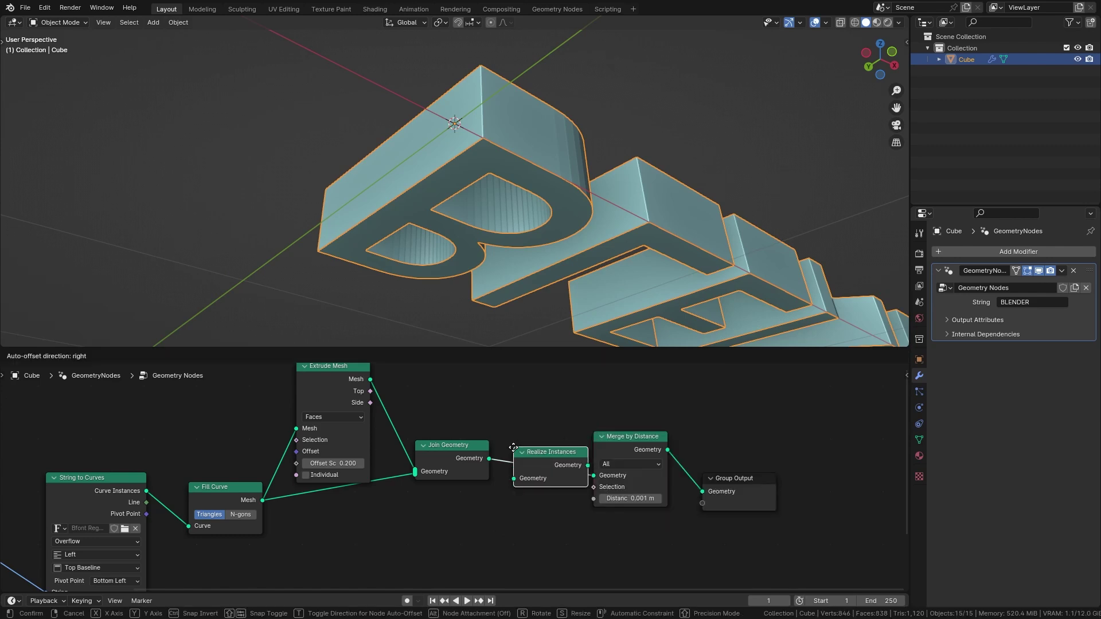
click(514, 449)
- Make room before the Group Output and insert a Delete Geometry node after Merge by Distance
middle_drag(565, 333, 602, 275)
middle_drag(763, 470, 422, 429)
drag(509, 472, 687, 450)
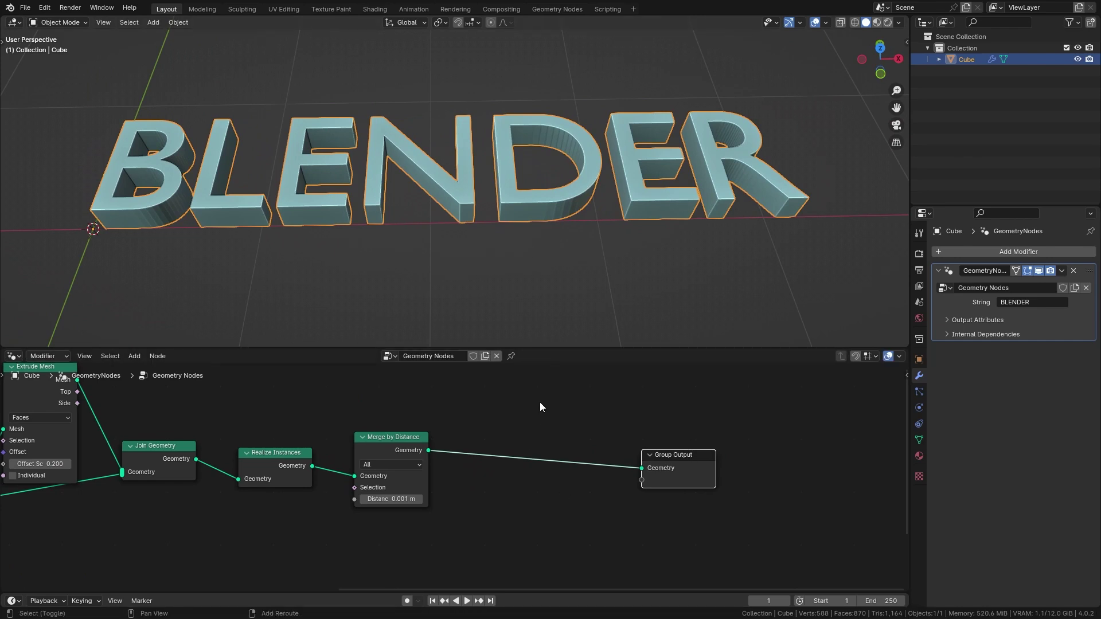
key(shift+a)
text(del)
key(Return)
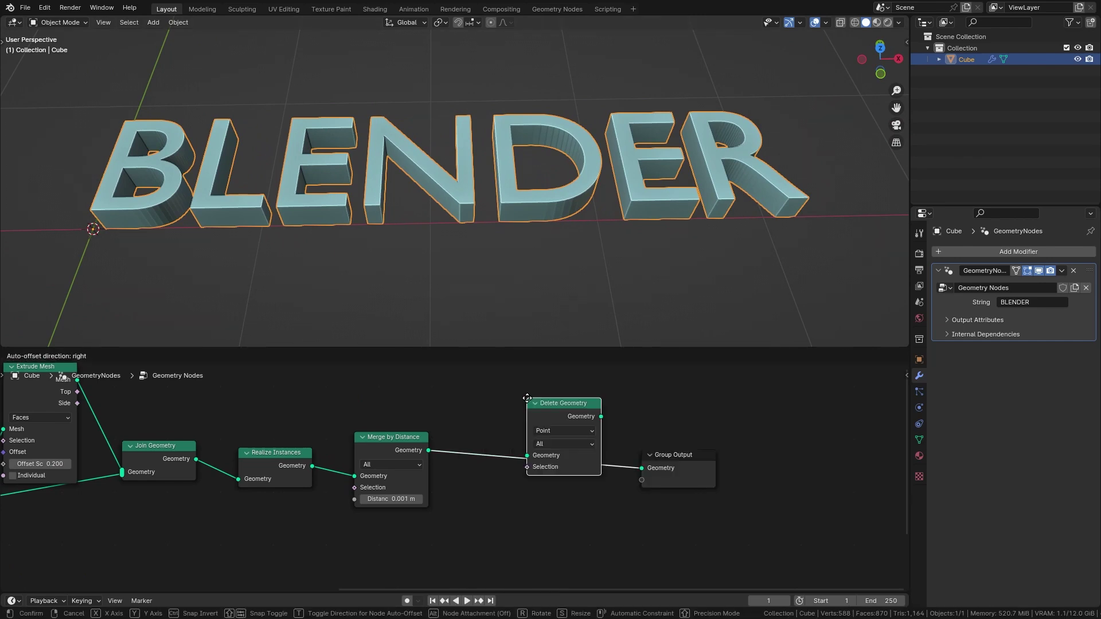
click(499, 446)
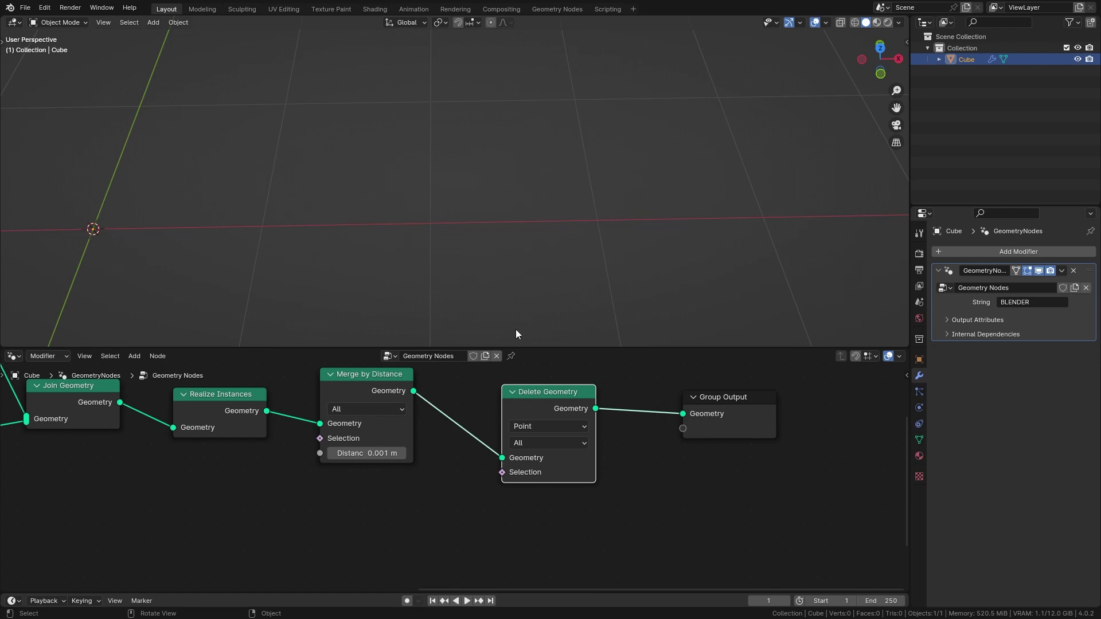
- Add a Mesh Island node below the Merge by Distance node
key(shift+a)
click(401, 387)
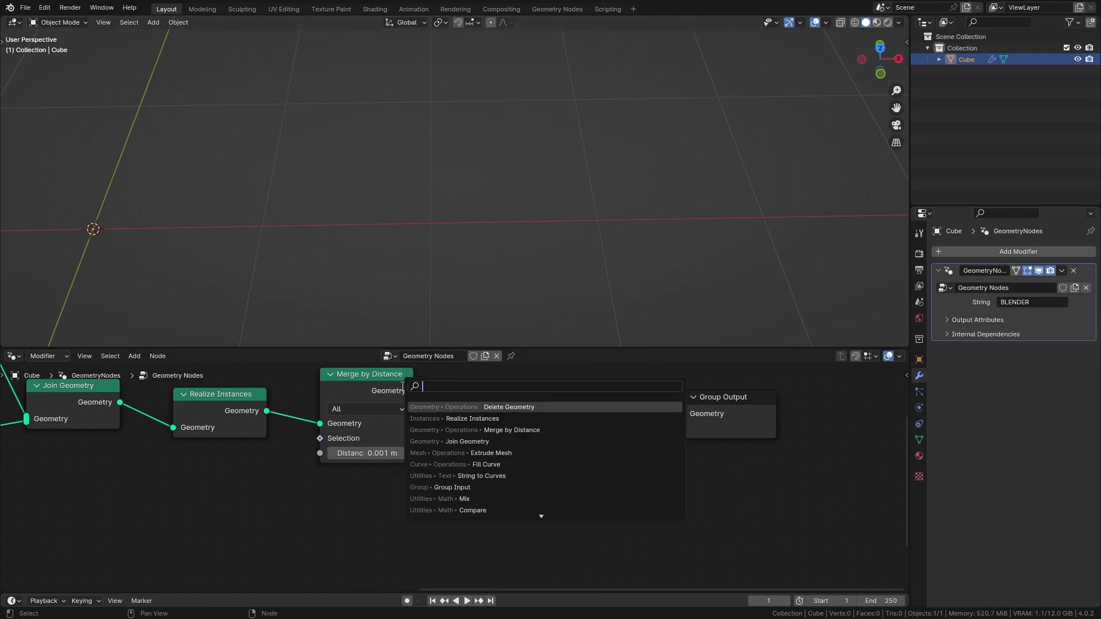
text(mesh)
click(424, 430)
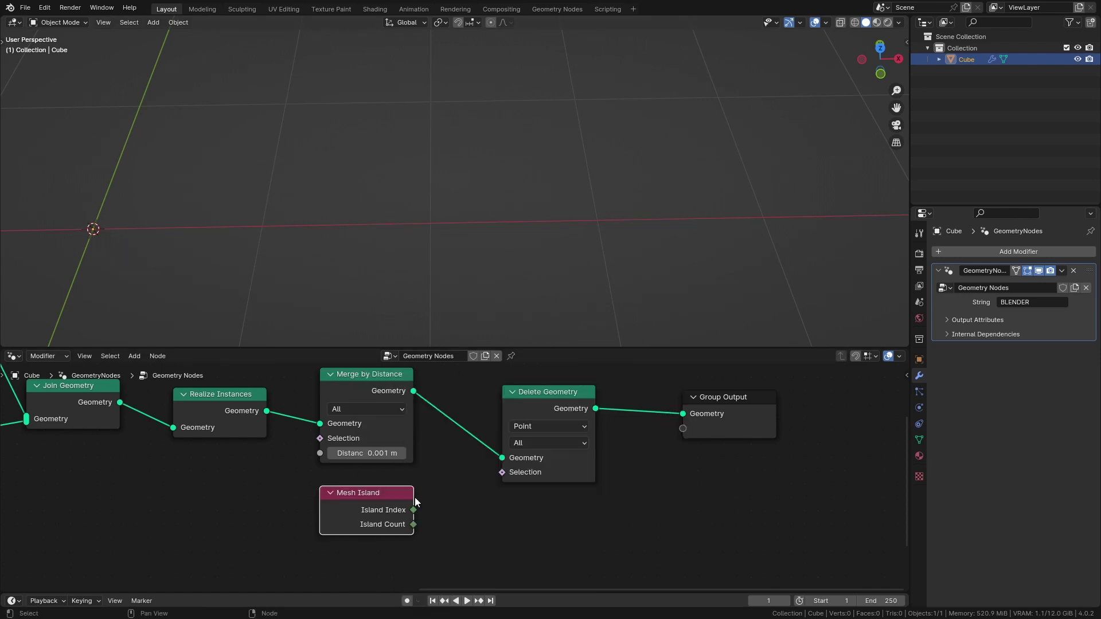
mouse_move(412, 510)
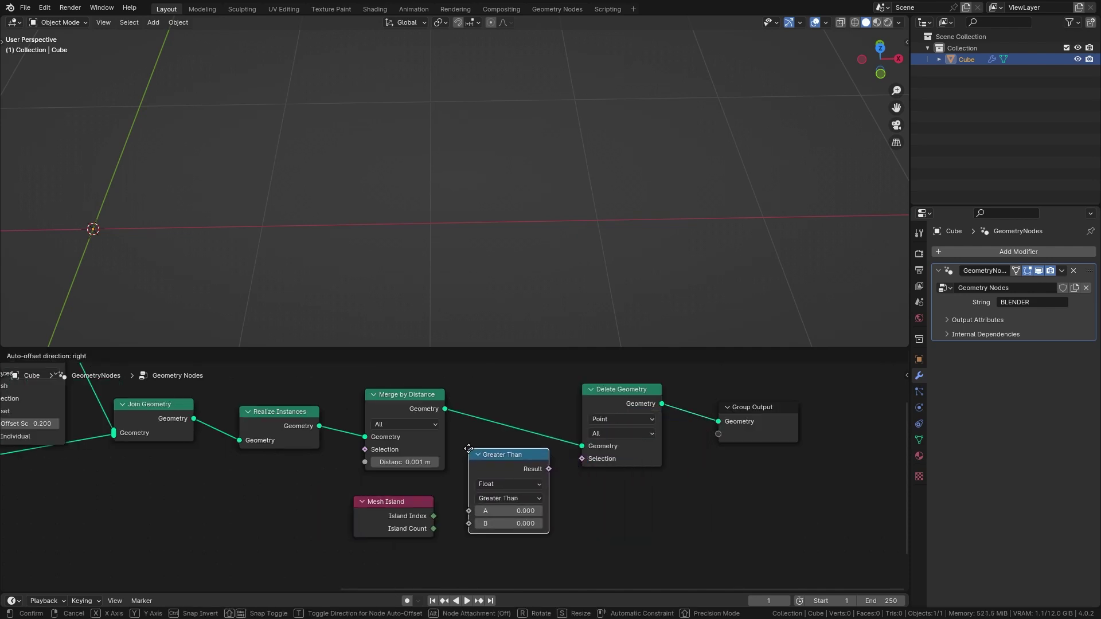
- Place a Greater Than node comparing Mesh Island's Island Index with 3.700 and link its Result to Delete Geometry's Selection
click(469, 449)
drag(549, 469, 582, 458)
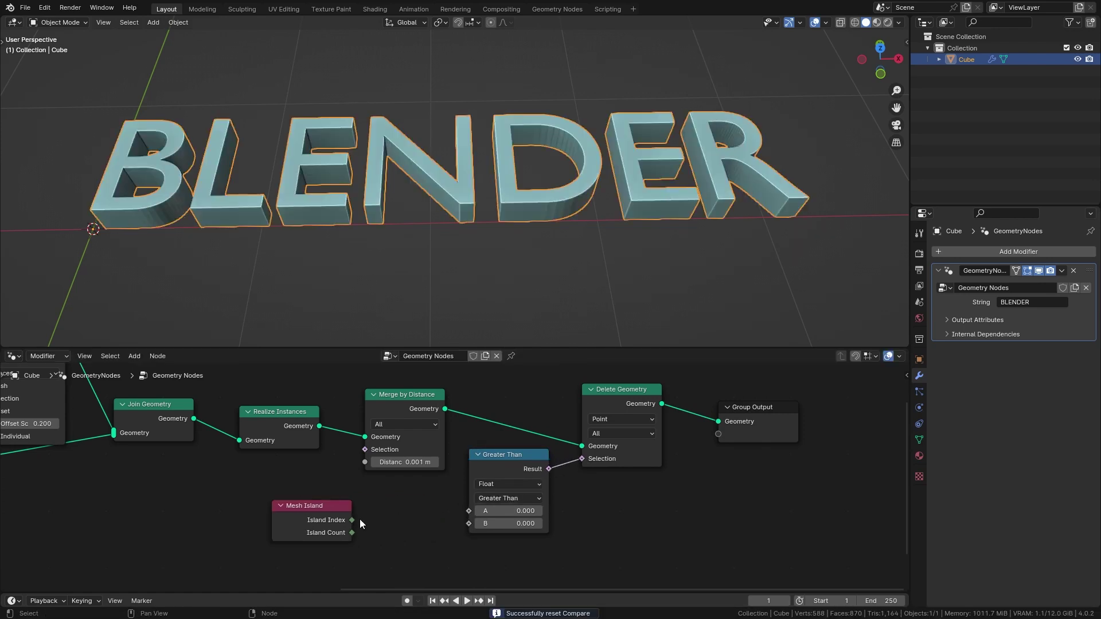
drag(352, 520, 366, 498)
drag(438, 494, 575, 504)
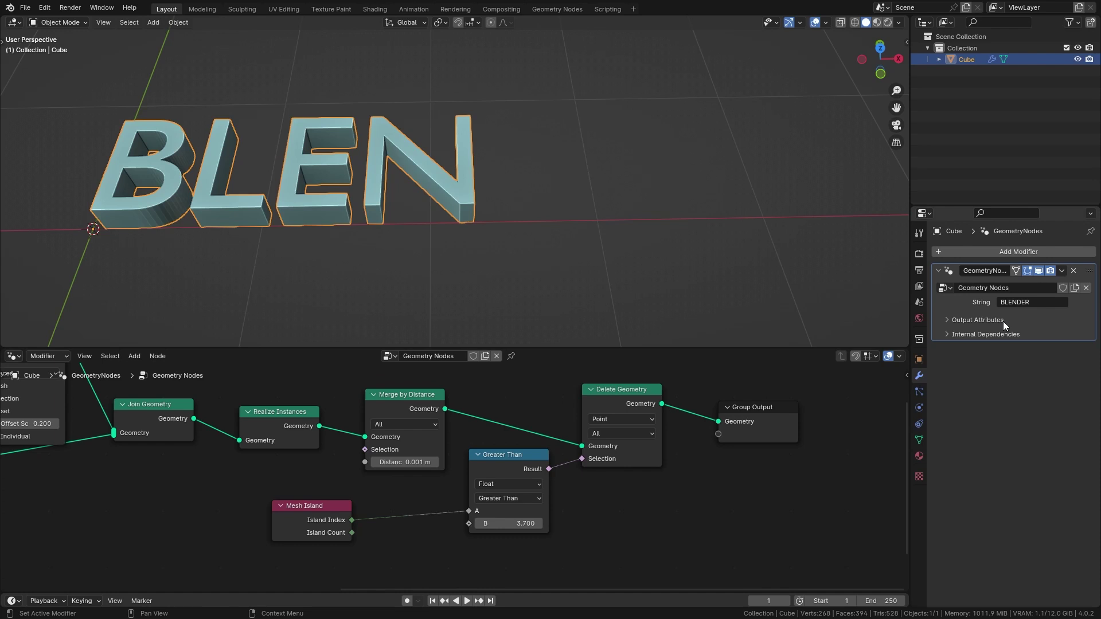
- Link Mesh Island's Island Count to the B input of the Greater Than node
scroll(393, 527, up, 2)
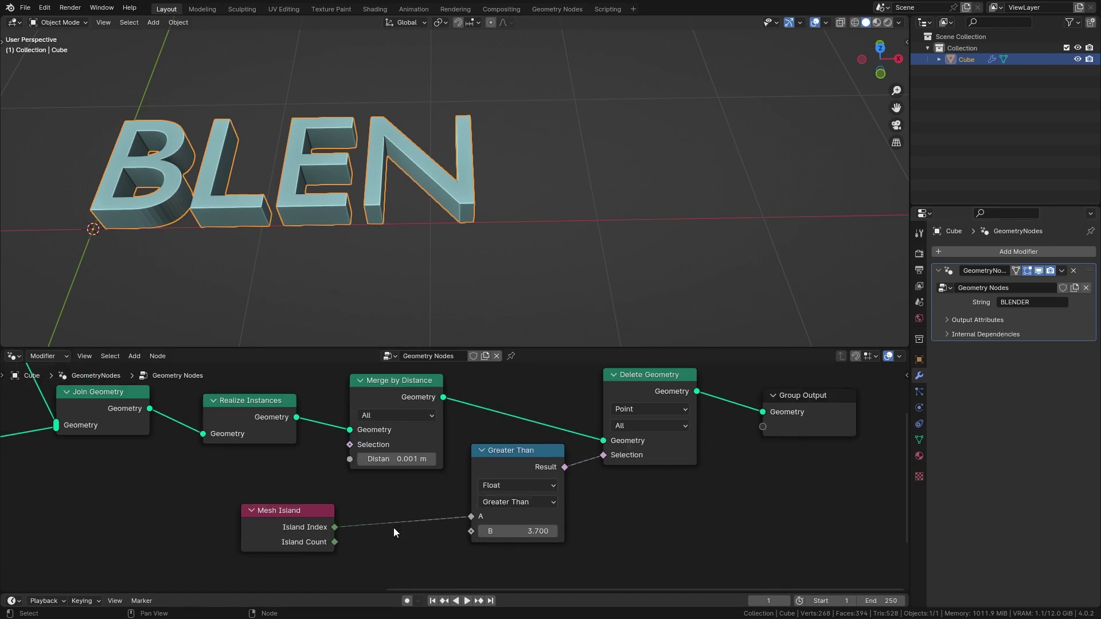
middle_drag(393, 528, 439, 479)
drag(378, 494, 515, 484)
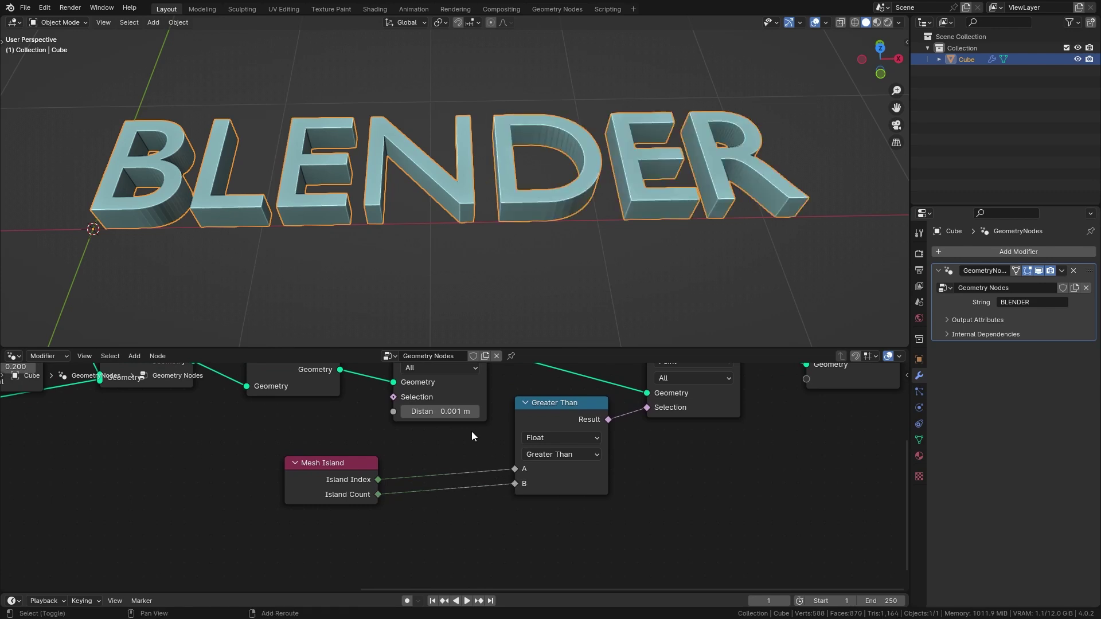
- Insert a Float Mix node between Mesh Island's Island Count and the comparison's B input, feeding the count into A
key(shift+a)
click(429, 392)
text(mix)
key(Return)
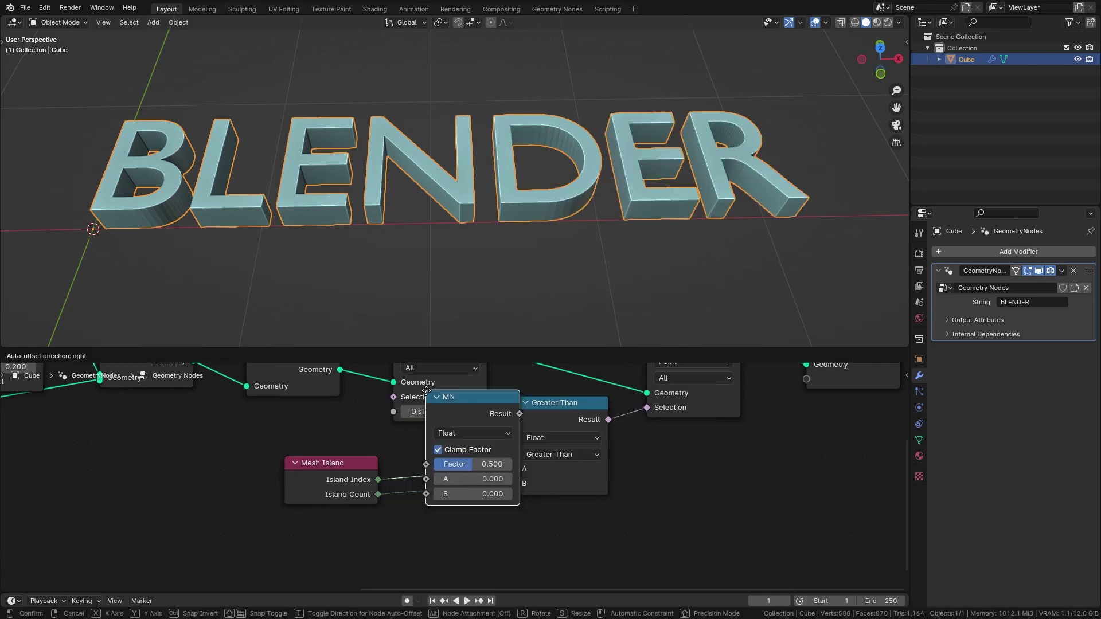
scroll(459, 487, down, 1)
click(455, 519)
- Set the Mix node's Factor to 1.000 and switch the comparison to Greater Than or Equal
drag(454, 516, 489, 517)
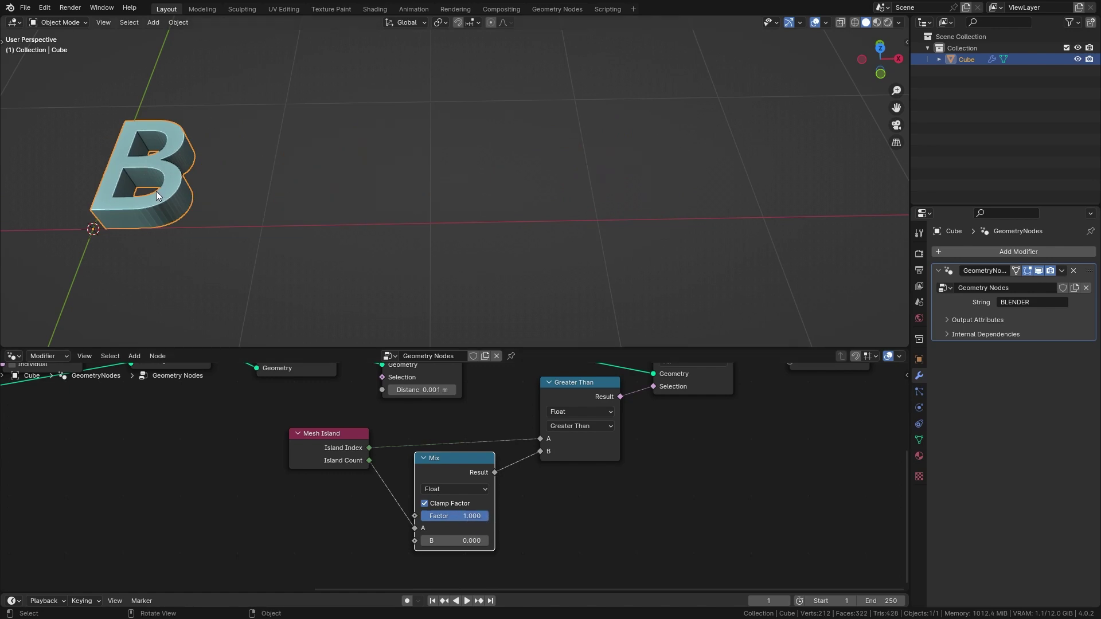
click(601, 426)
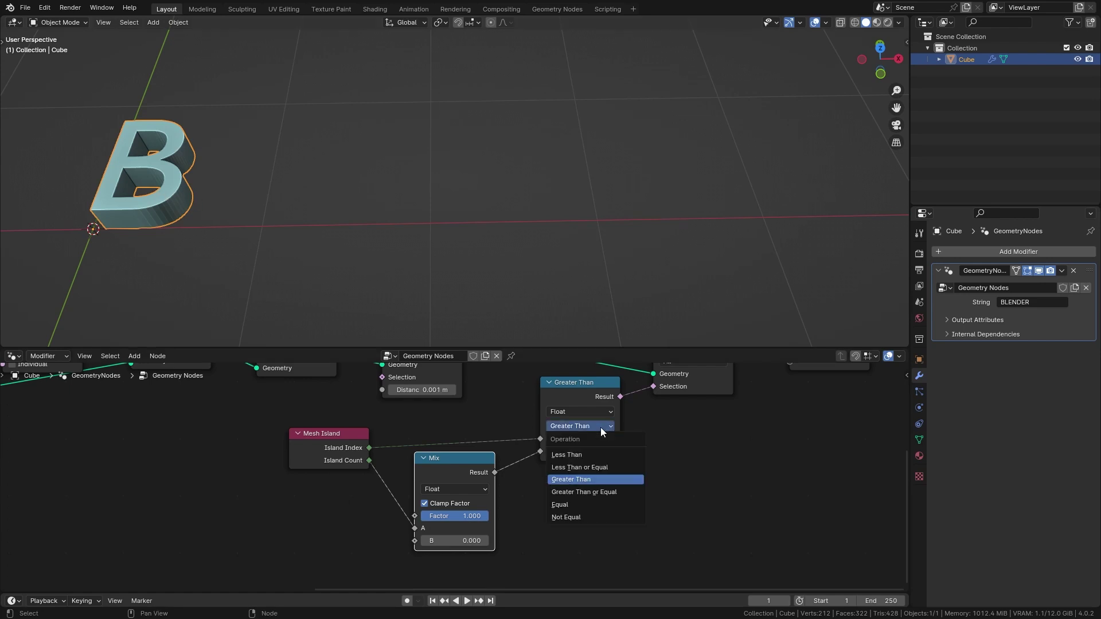
click(611, 493)
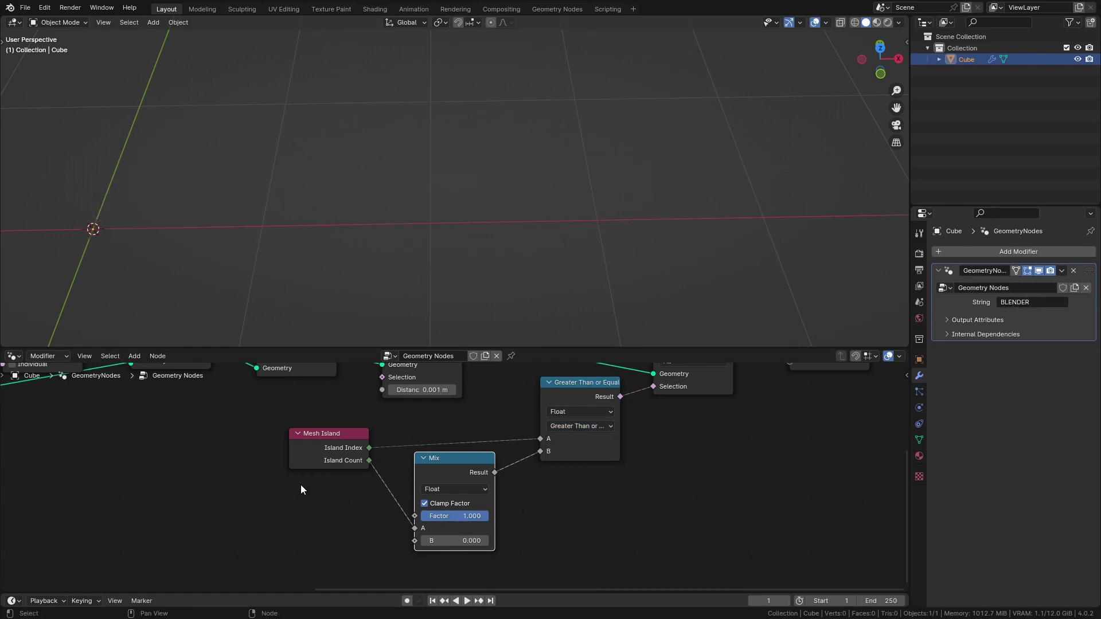
- Add a Group Input node below Mesh Island, expose the Mix Factor as a modifier input, and try its slider up to 1.000
key(shift+a)
click(259, 393)
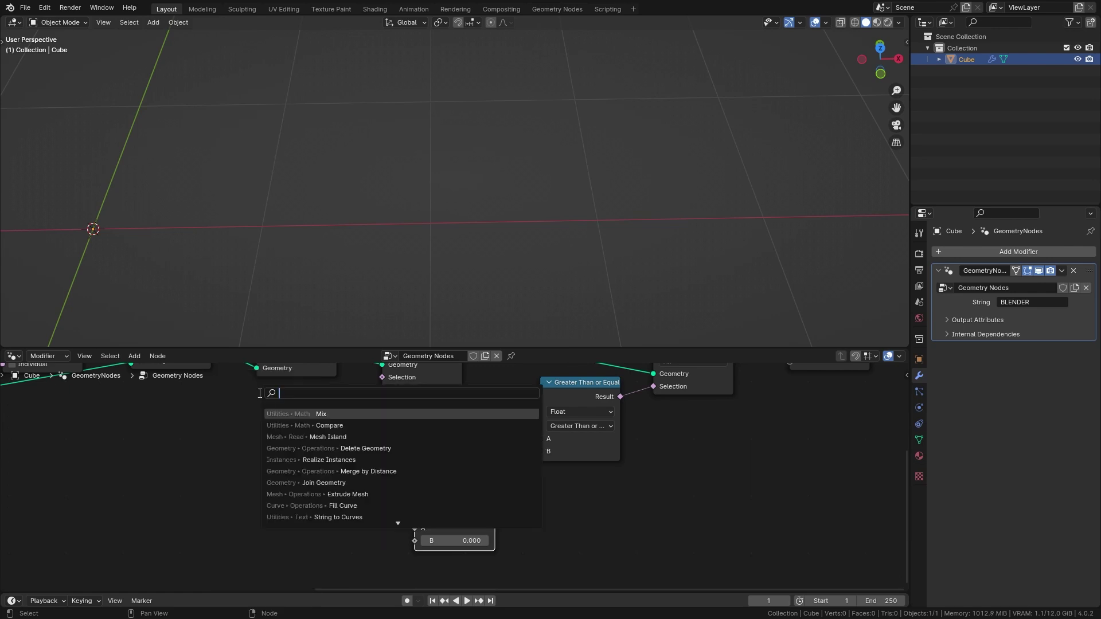
text(gu)
key(Escape)
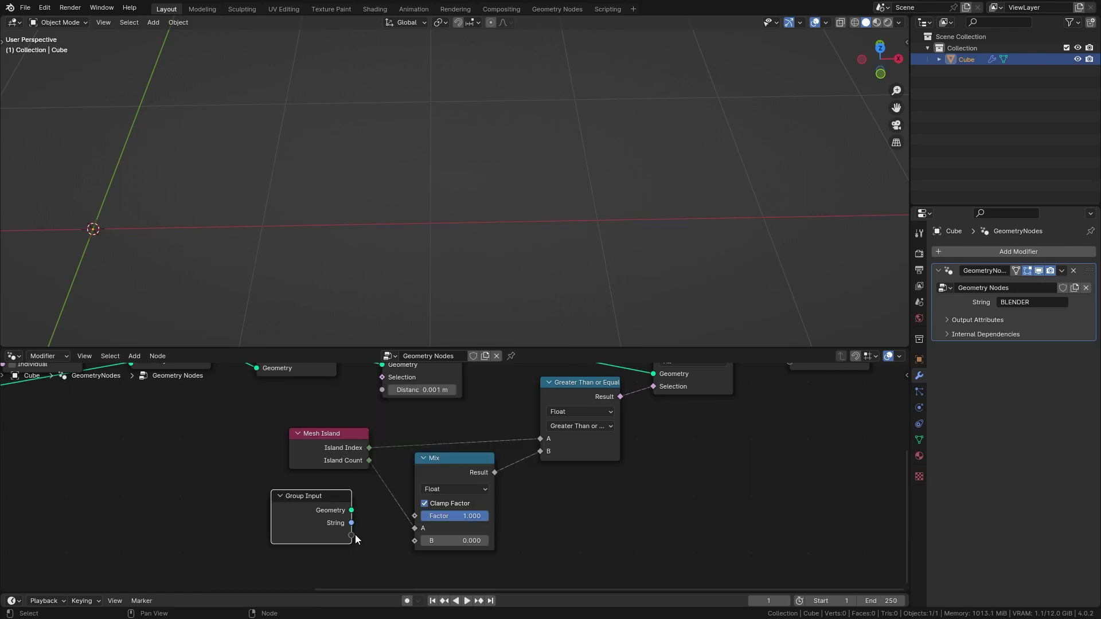
drag(351, 548, 421, 519)
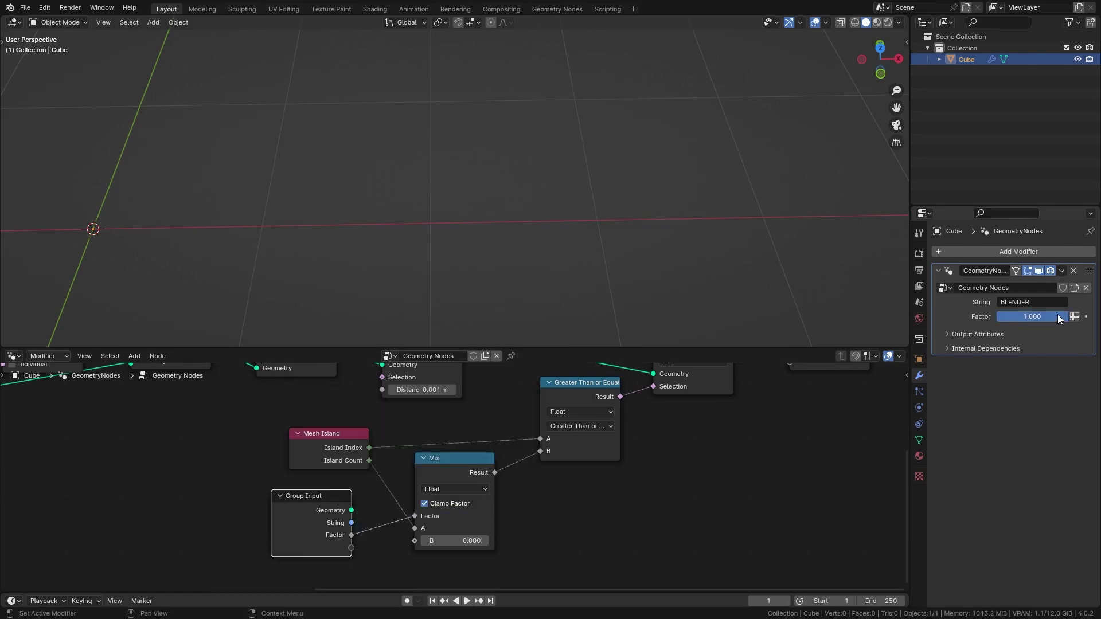
mouse_move(1060, 317)
mouse_down()
mouse_move(997, 317)
mouse_move(1066, 316)
mouse_up()
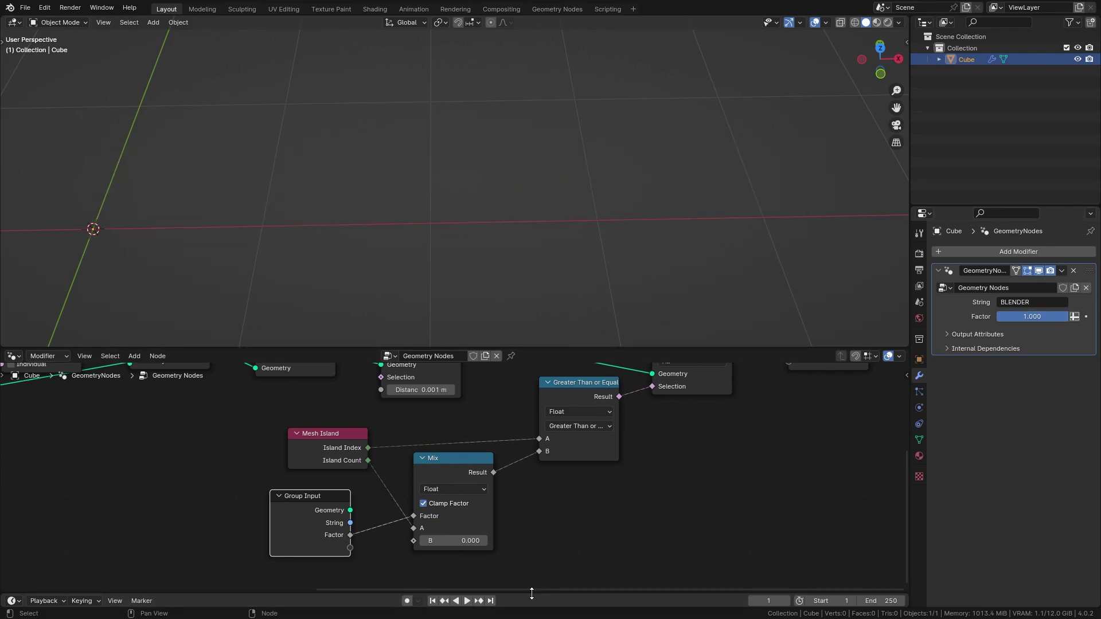
- Enlarge the timeline and keyframe the modifier's Factor at 1.000 on frame 1 and 0.000 on frame 40
drag(535, 591, 539, 516)
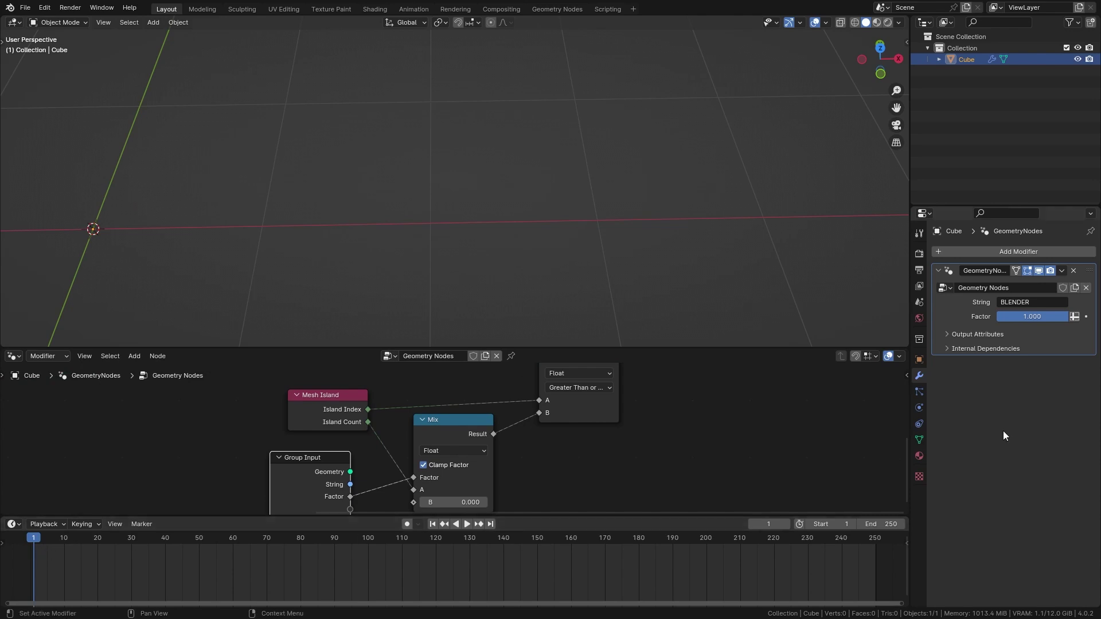
click(1087, 318)
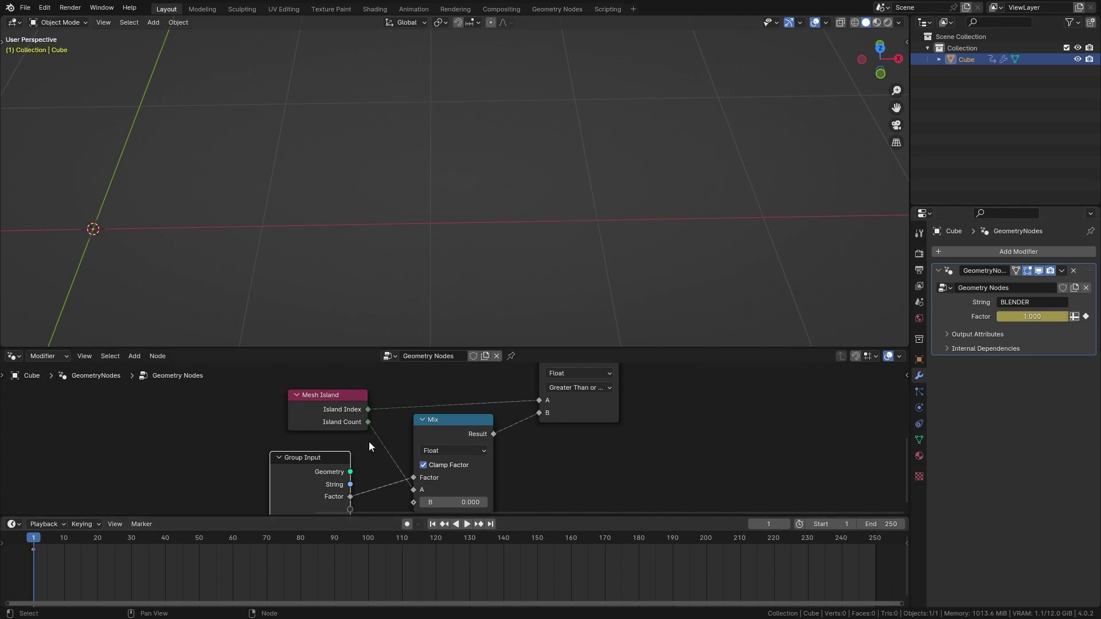
drag(44, 545, 166, 555)
drag(1054, 317, 997, 316)
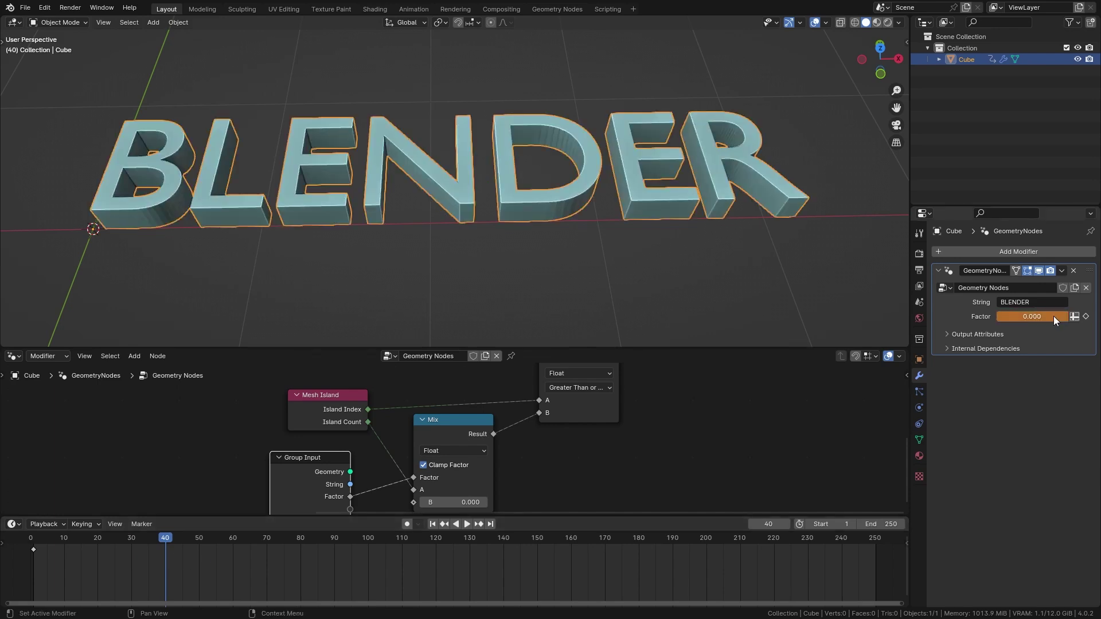
click(1085, 316)
- Play the letter reveal from the first frame and stop on frame 44
key(shift+Left)
key(space)
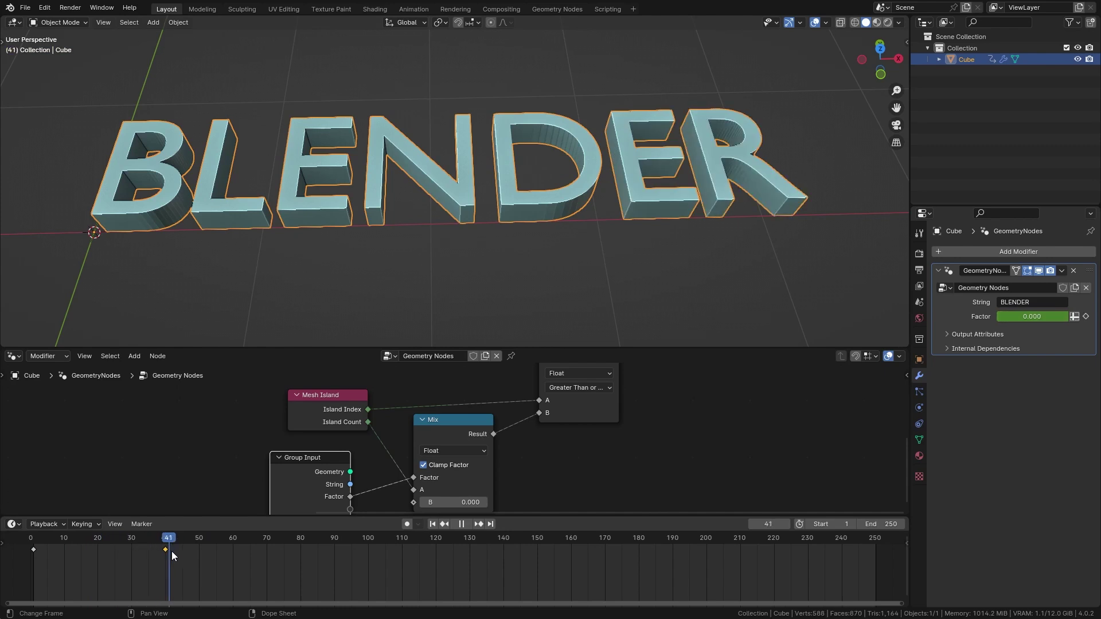
mouse_move(175, 557)
mouse_down()
mouse_move(60, 556)
mouse_move(179, 556)
mouse_up()
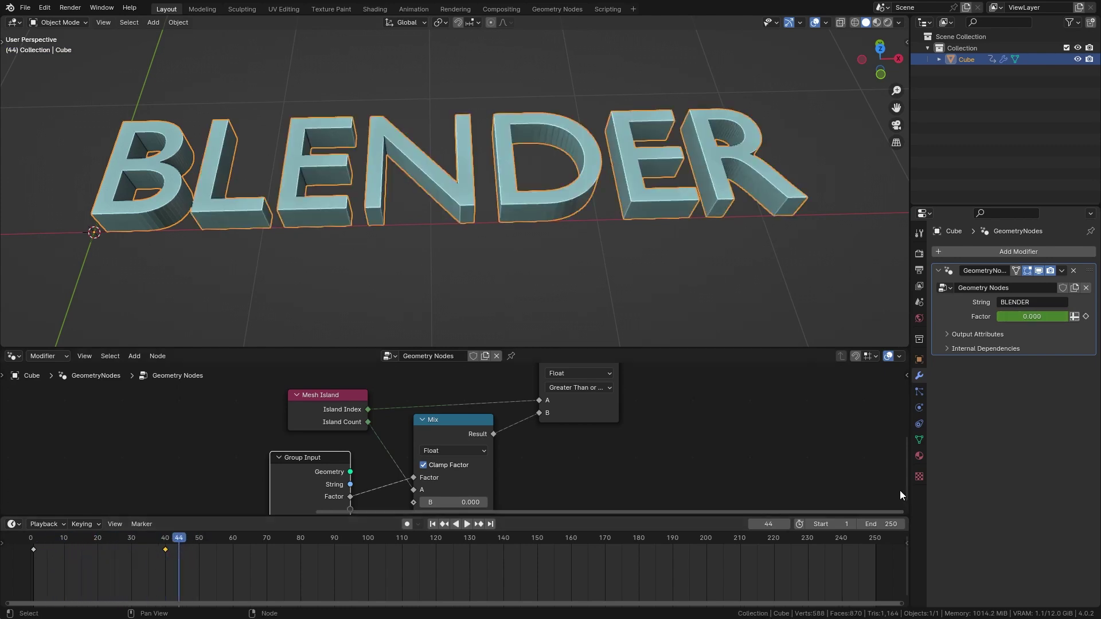
- Change the modifier's String to "BLENDER is nice" and fit the longer text in the 3D view
click(1043, 306)
text(is nic)
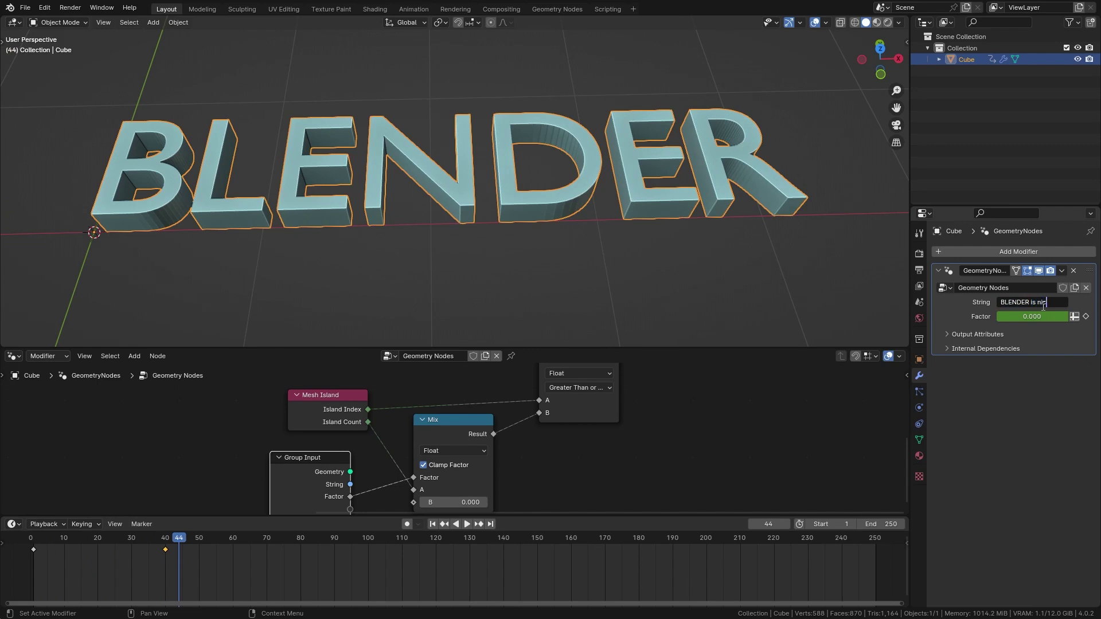
text(e)
key(Return)
scroll(453, 219, down, 1)
shift+middle_drag(419, 219, 400, 220)
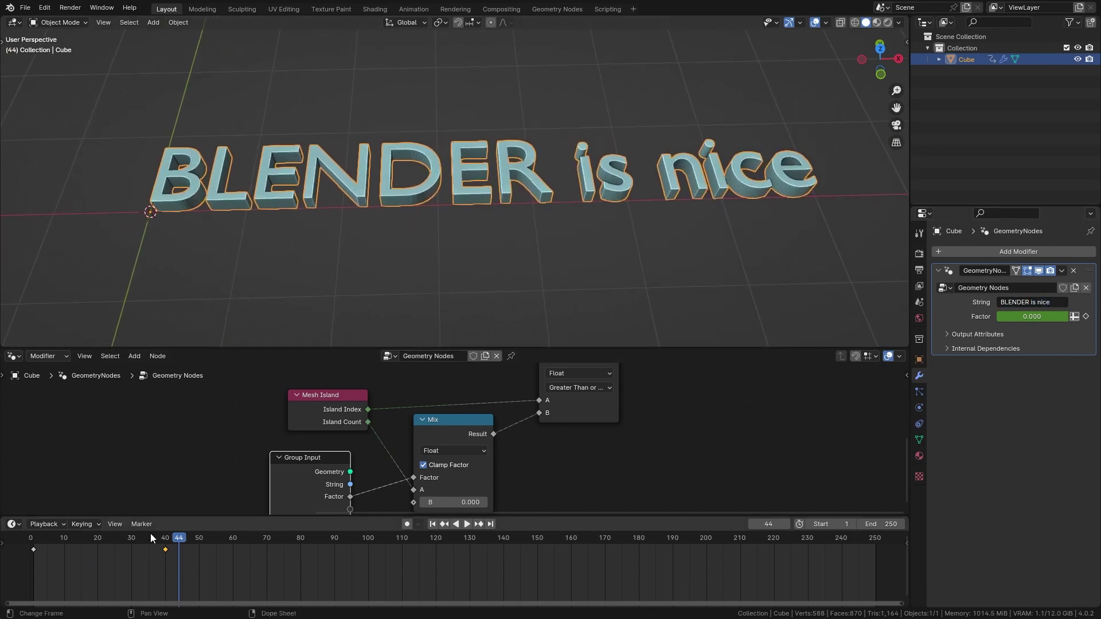
- Scrub the timeline to frame 21 and examine the text's lowercase i up close
drag(148, 537, 101, 542)
key(space)
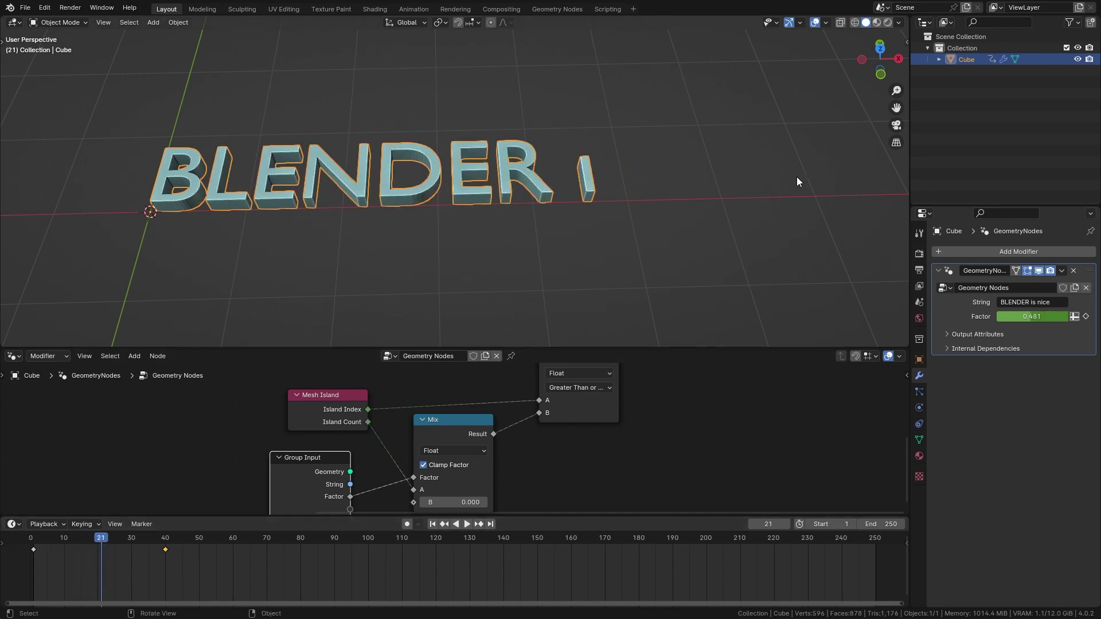
scroll(714, 160, up, 6)
middle_drag(574, 192, 568, 166)
- Move the Factor's end keyframe to about frame 69 and play the animation from frame 1
mouse_move(101, 538)
mouse_down()
mouse_move(86, 538)
mouse_move(115, 536)
mouse_move(98, 535)
mouse_up()
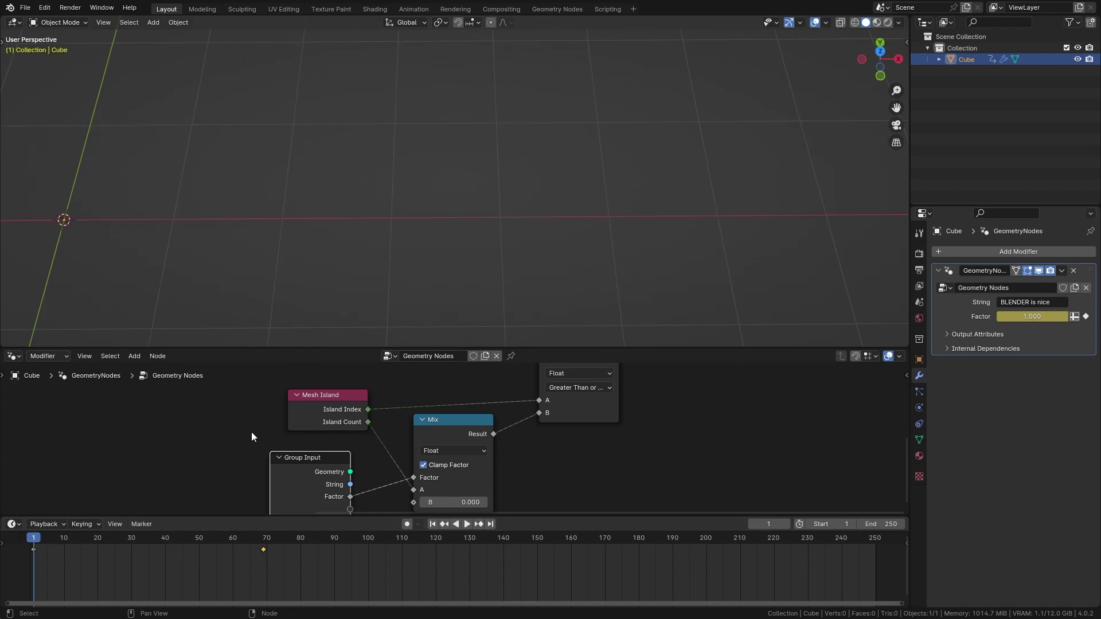
key(space)
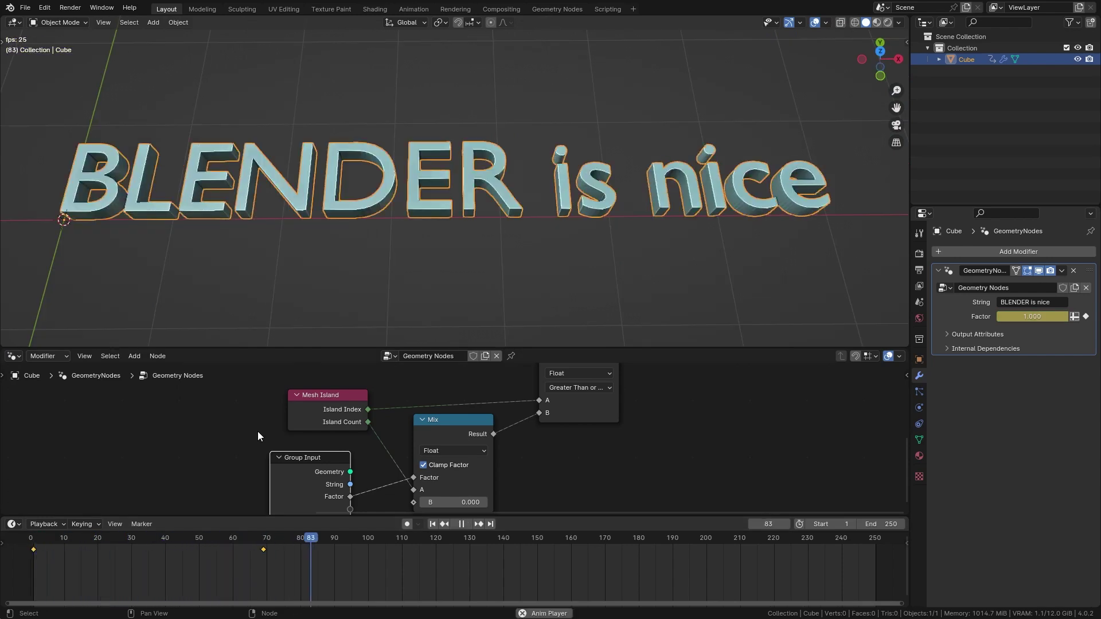
key(ctrl+space)
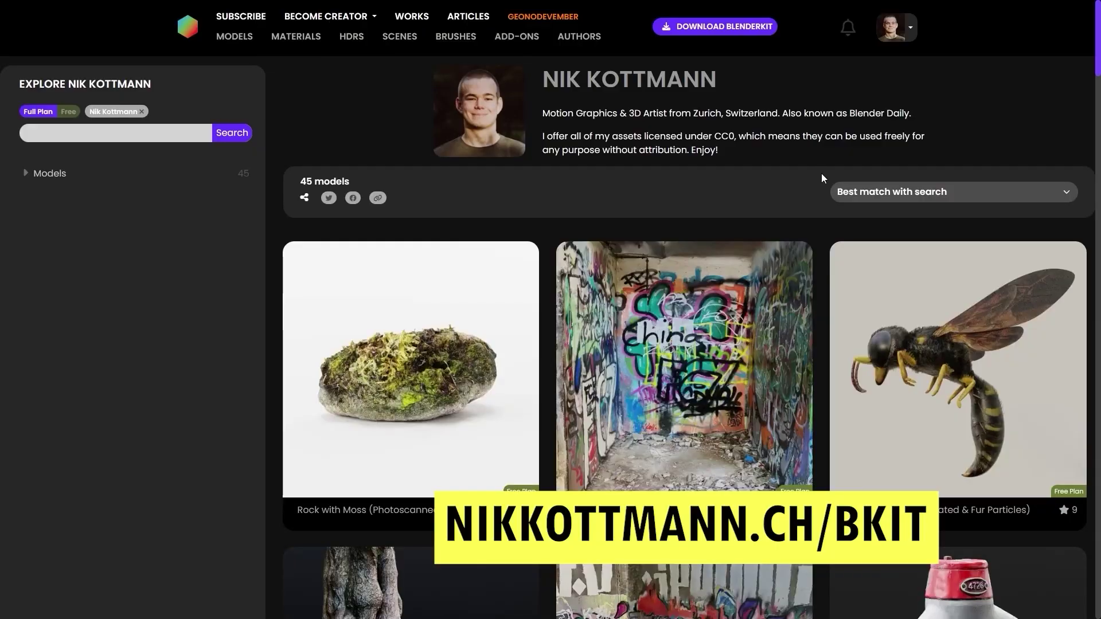
- Browse the creator's model assets on the BlenderKit website
scroll(821, 173, down, 5)
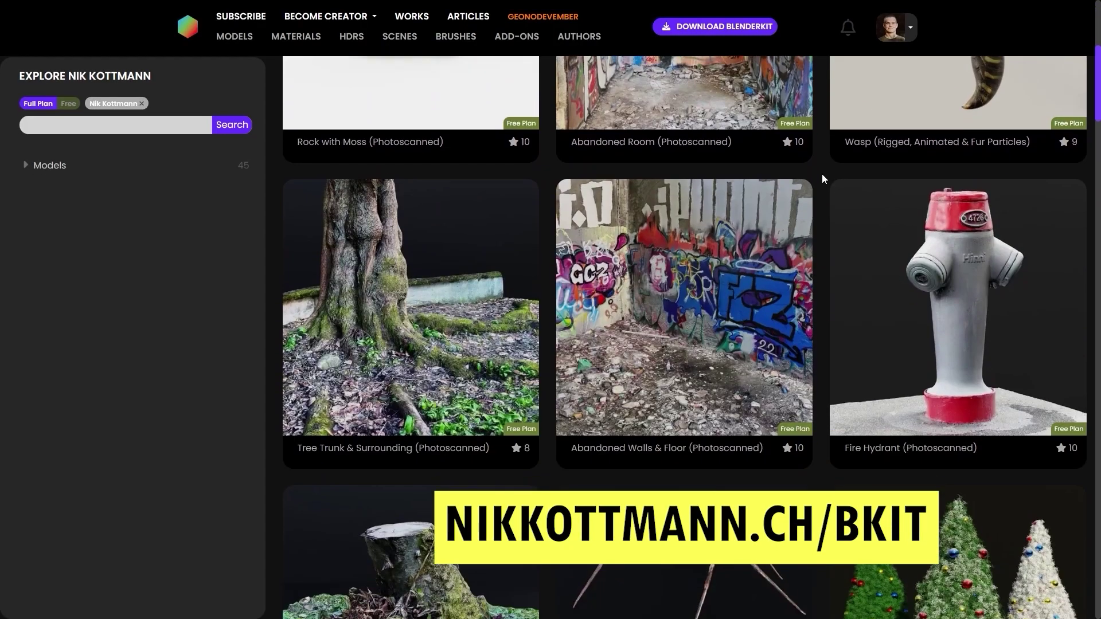
scroll(821, 174, down, 4)
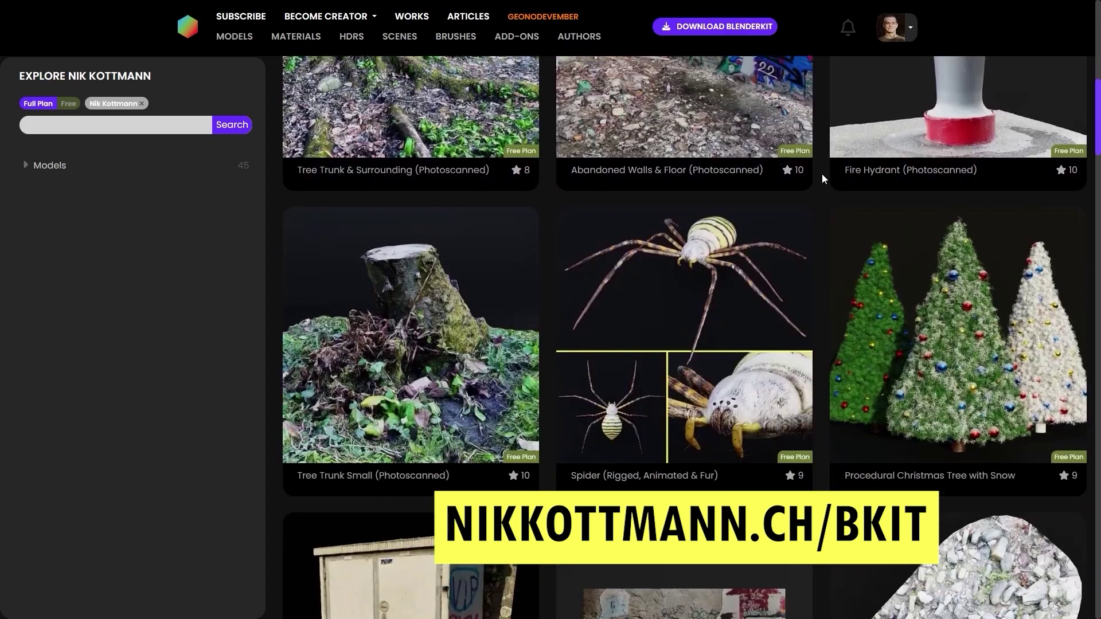
scroll(821, 173, down, 6)
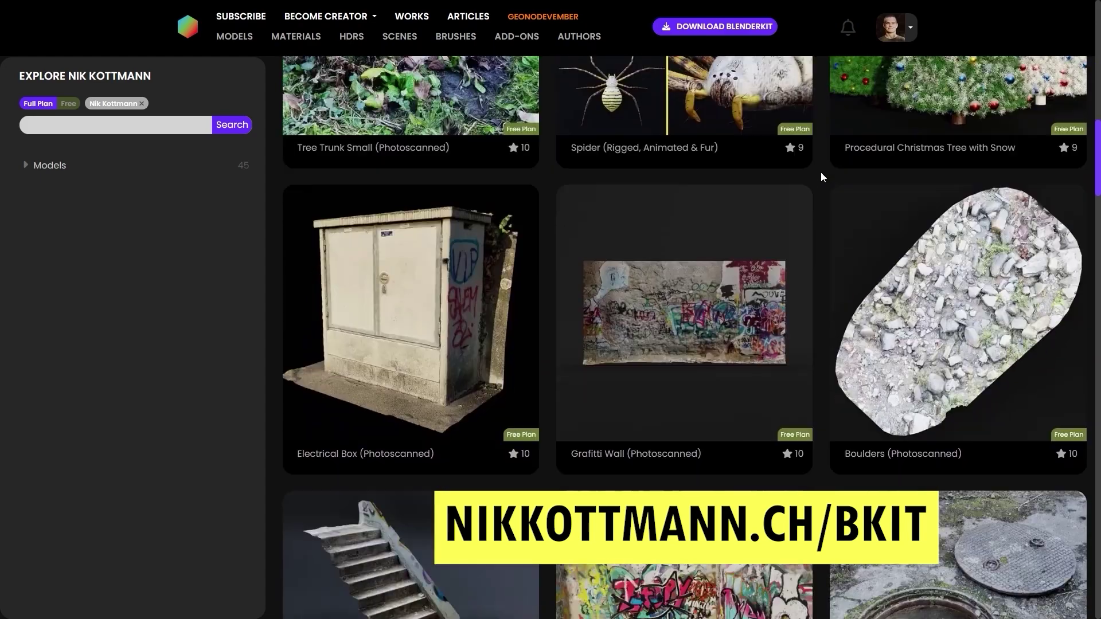
scroll(820, 172, down, 4)
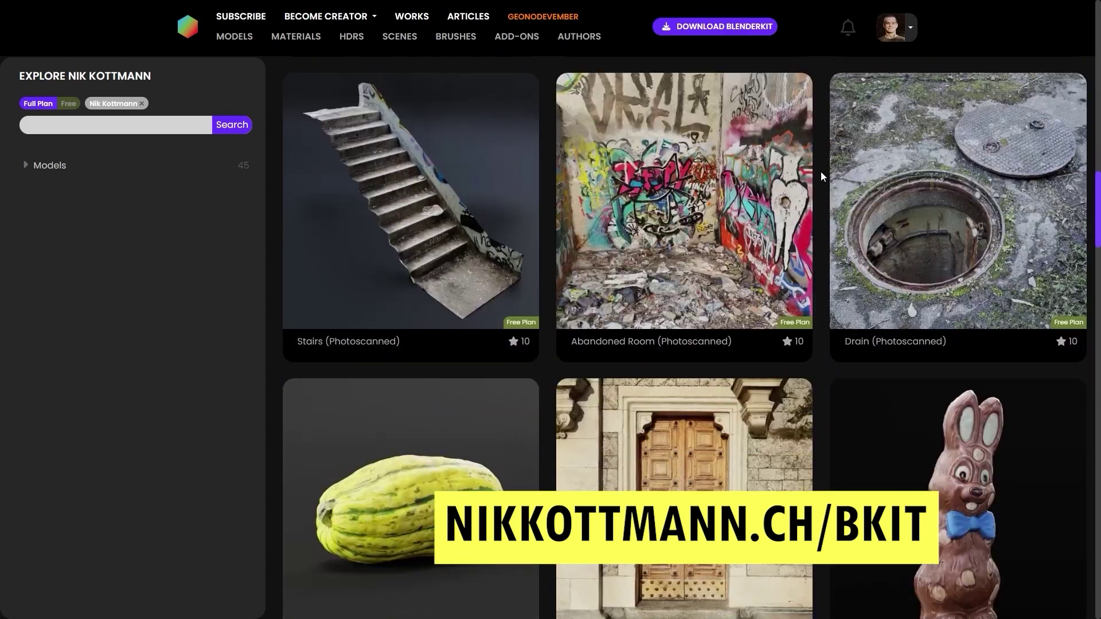
scroll(821, 171, down, 10)
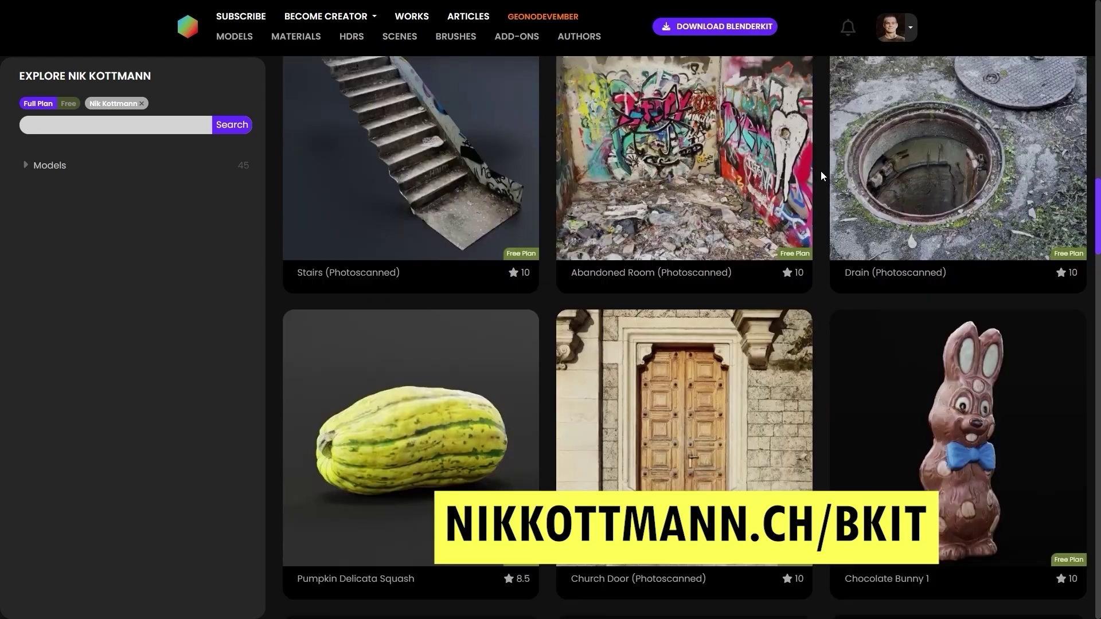
scroll(820, 171, down, 7)
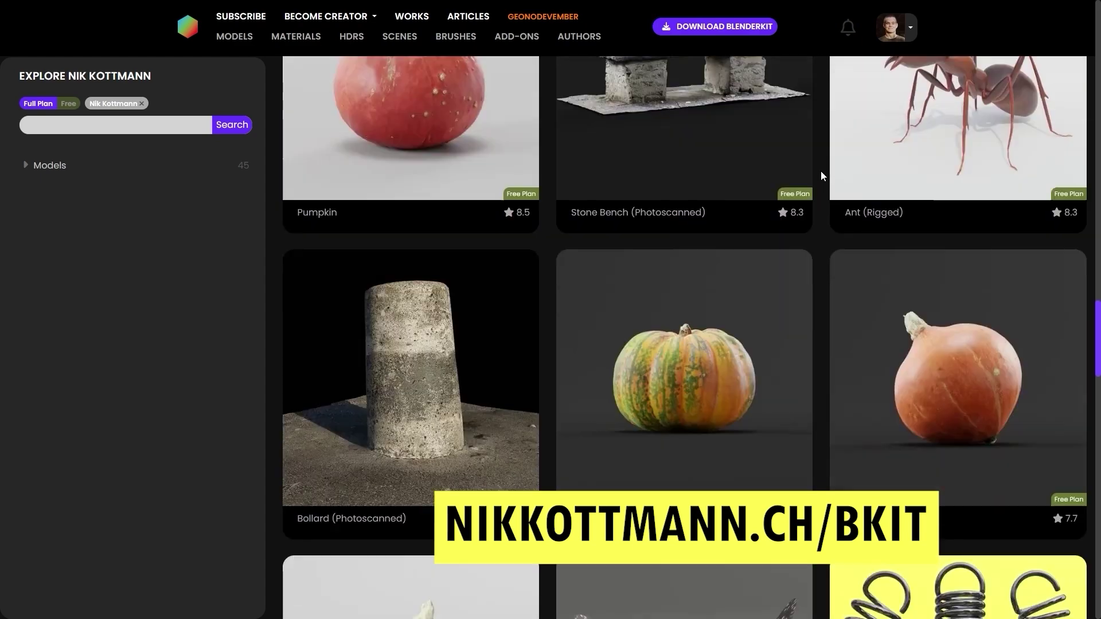